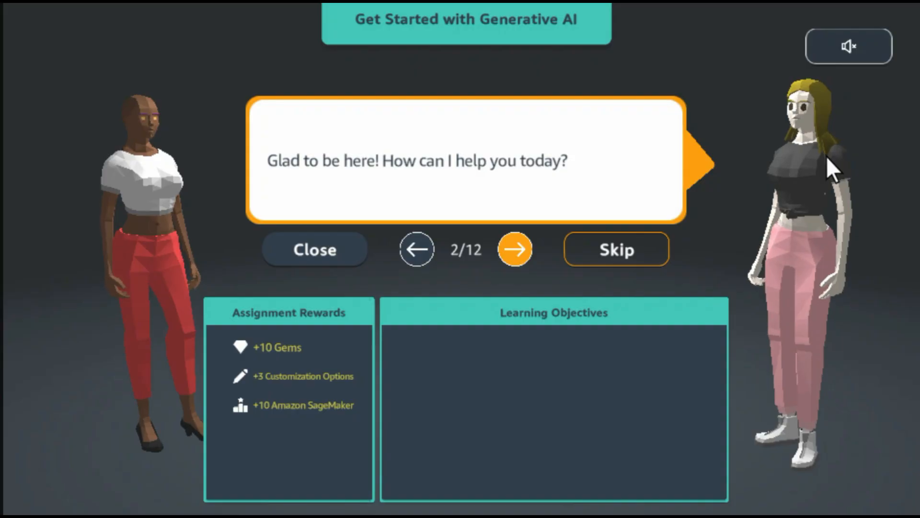
# - Read through the Get Started with Generative AI assignment conversation up to its last message
pyautogui.click(605, 189)
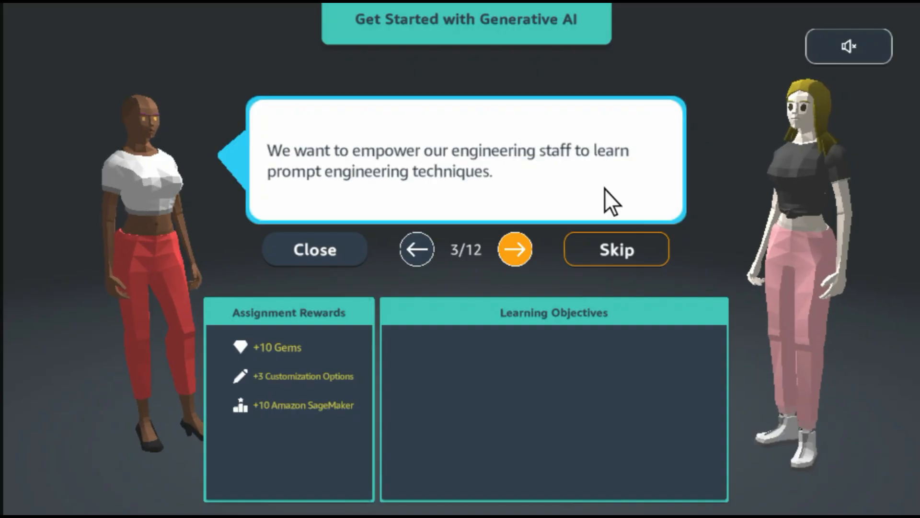
pyautogui.click(515, 249)
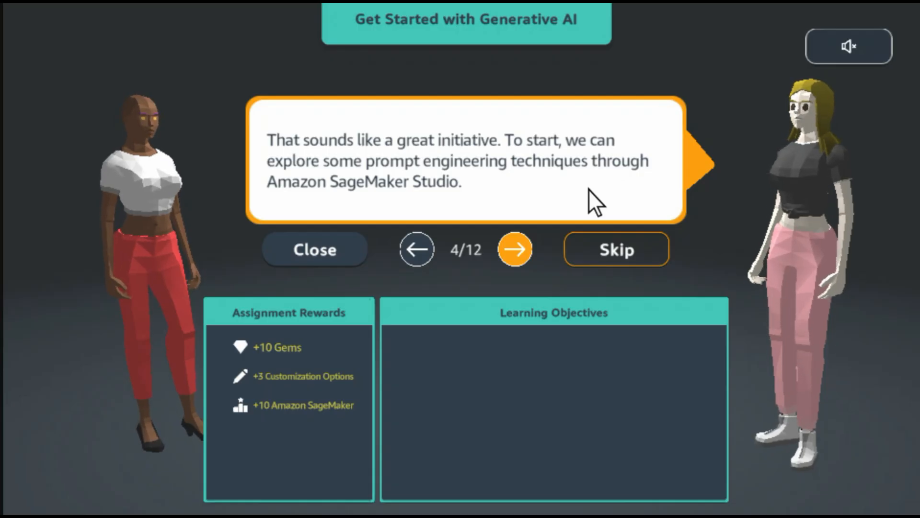
pyautogui.click(499, 255)
pyautogui.click(499, 255)
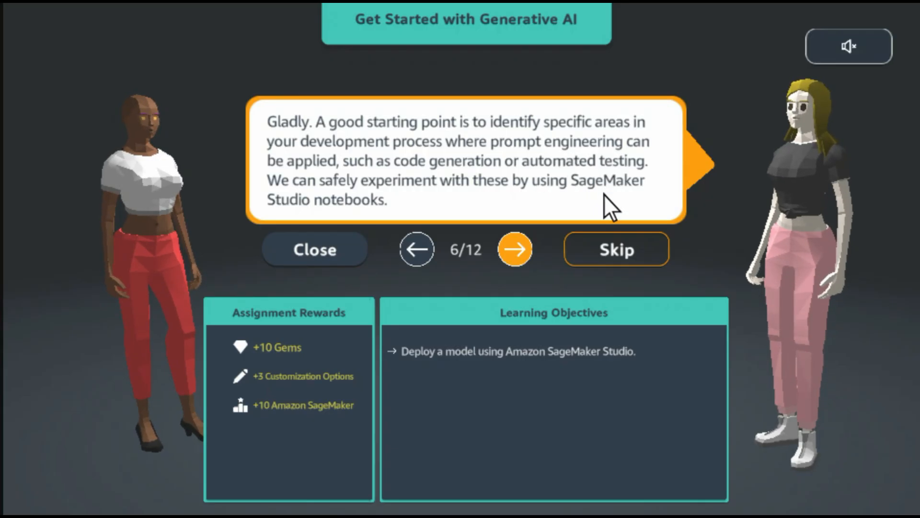
pyautogui.click(521, 248)
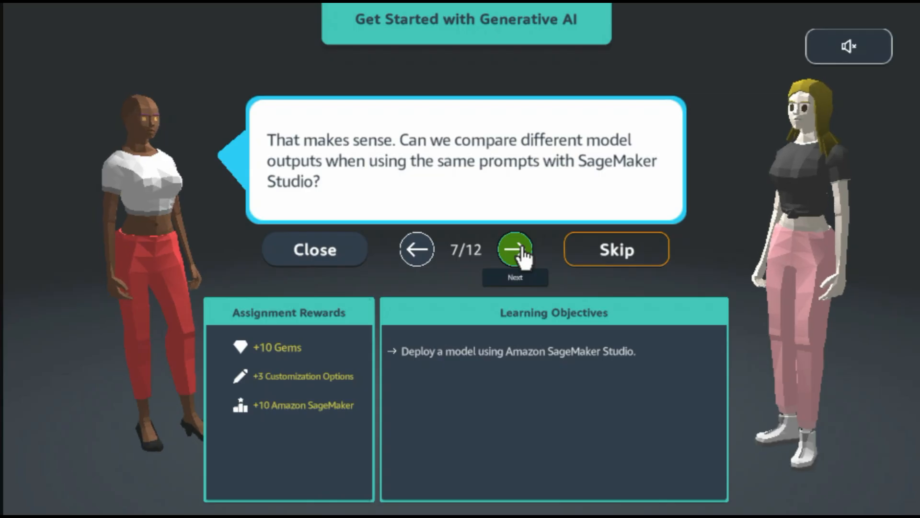
pyautogui.click(521, 248)
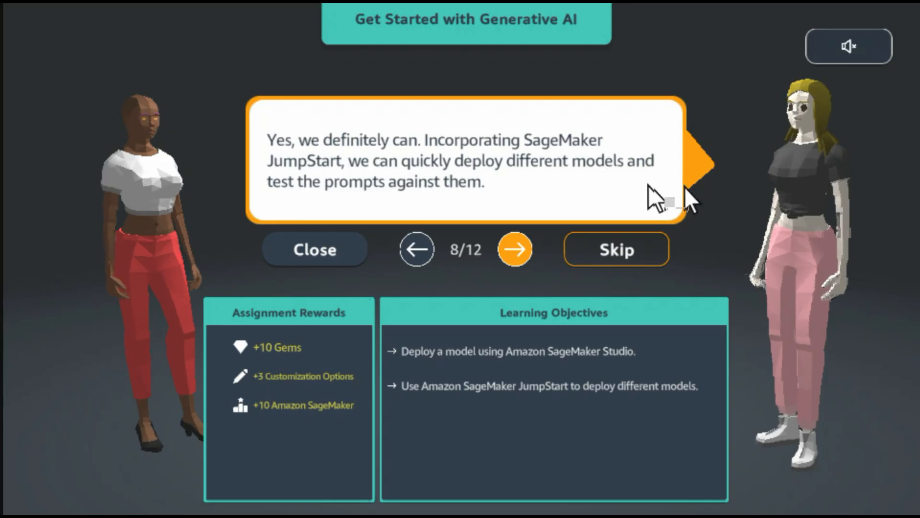
pyautogui.click(515, 249)
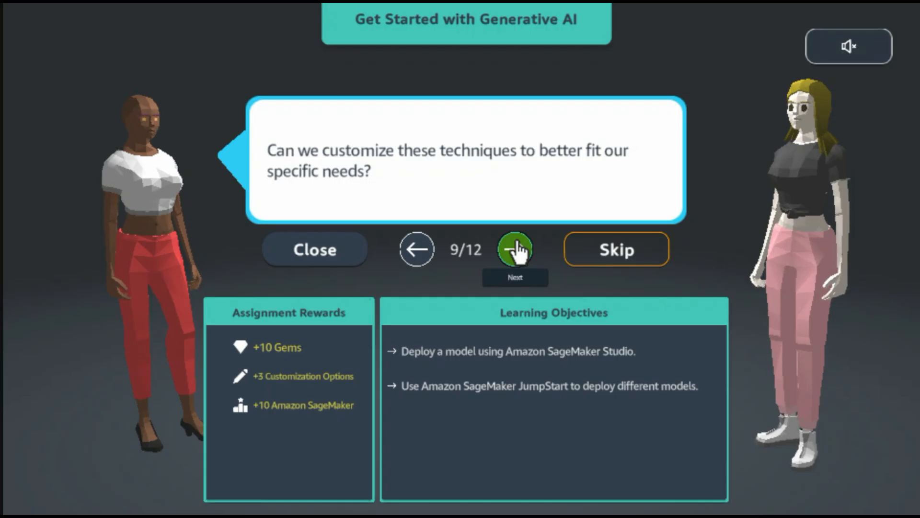
pyautogui.click(515, 249)
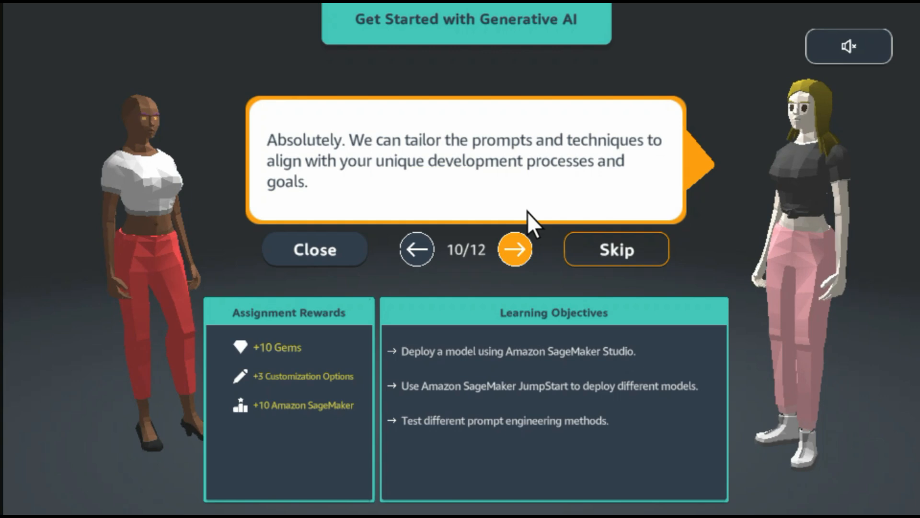
pyautogui.click(517, 250)
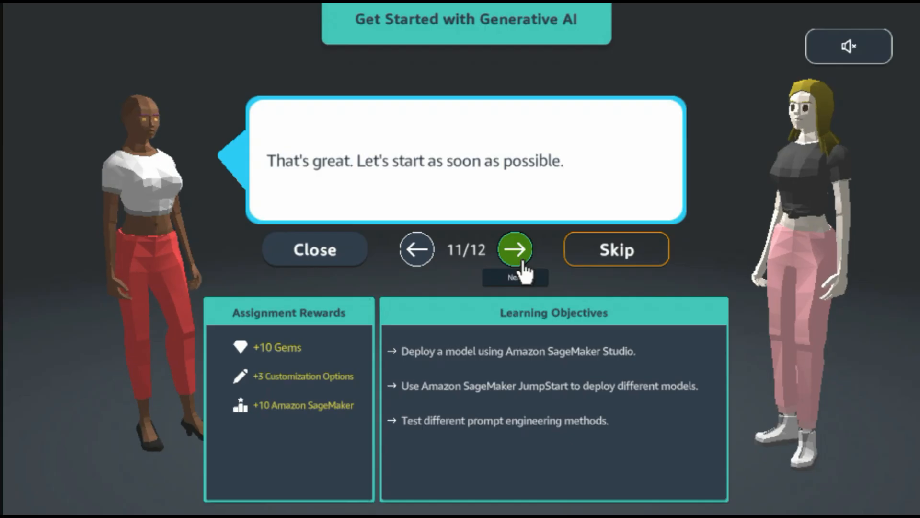
pyautogui.click(523, 262)
pyautogui.click(628, 255)
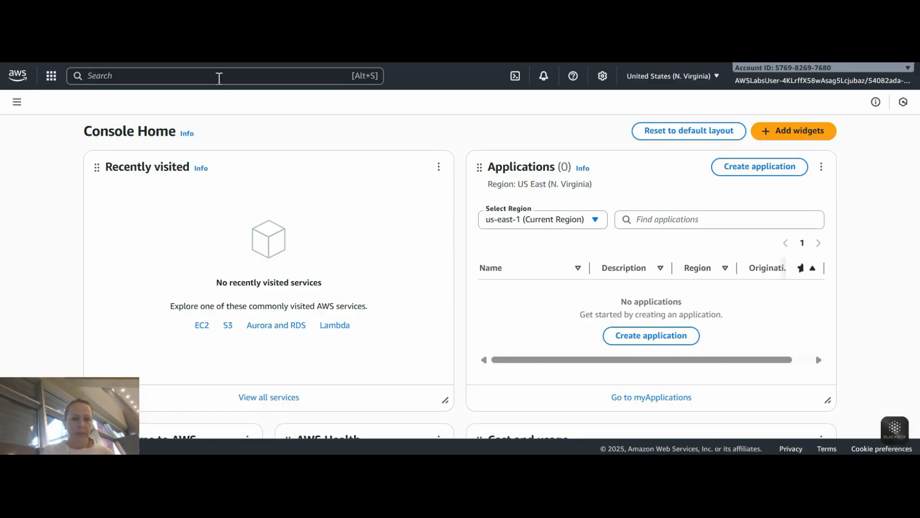
# - Search the AWS services for "sagem" and open Amazon SageMaker AI
pyautogui.click(216, 76)
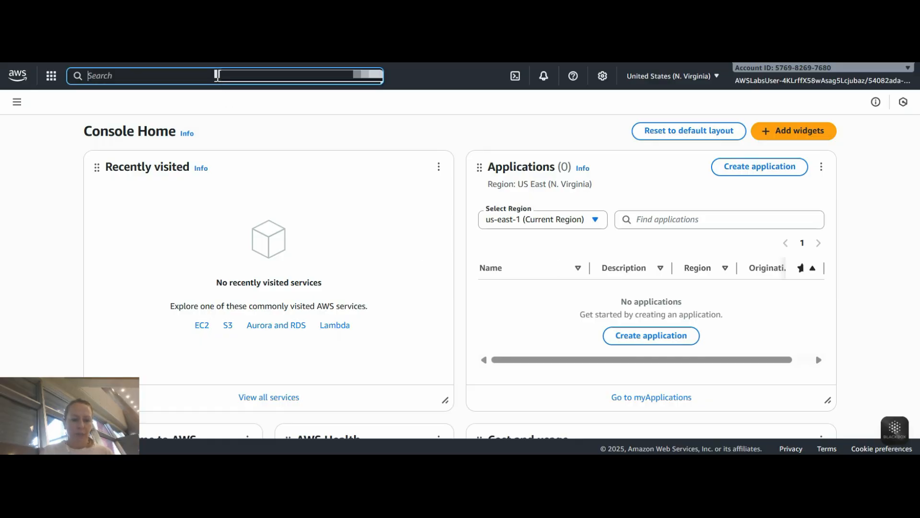
pyautogui.write('sa')
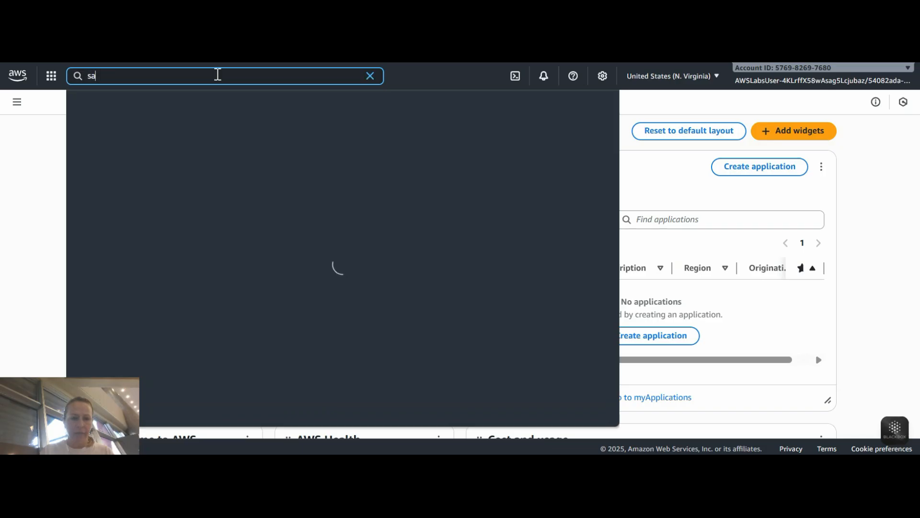
pyautogui.write('gem')
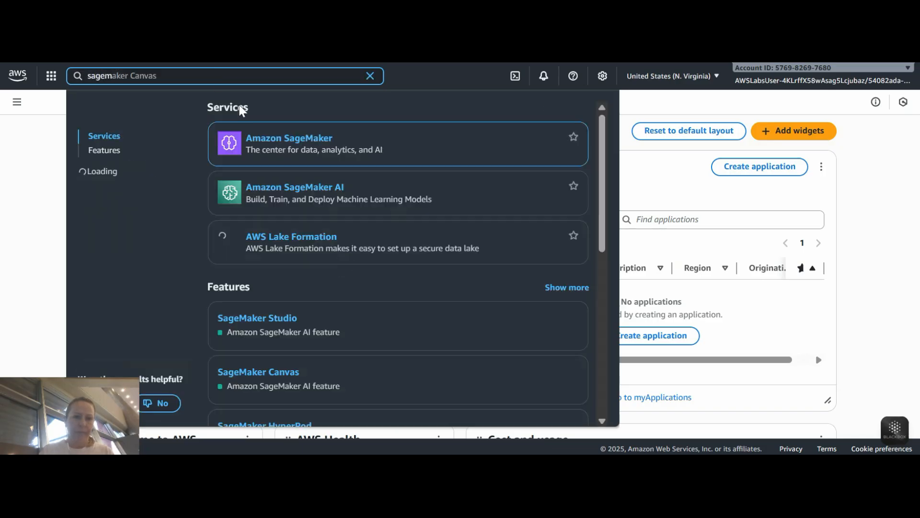
pyautogui.click(328, 192)
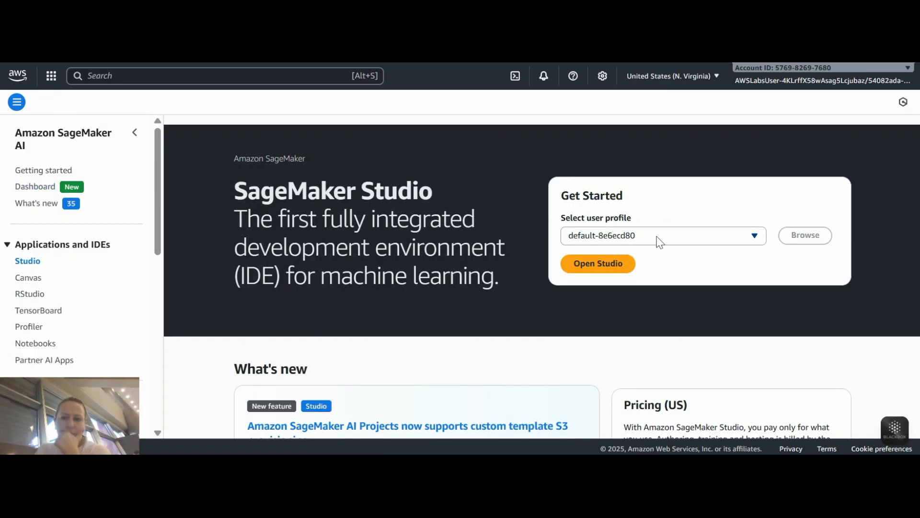
# - Launch SageMaker Studio with the default user profile, skipping the tour, and open the JumpStart model hub
pyautogui.click(594, 266)
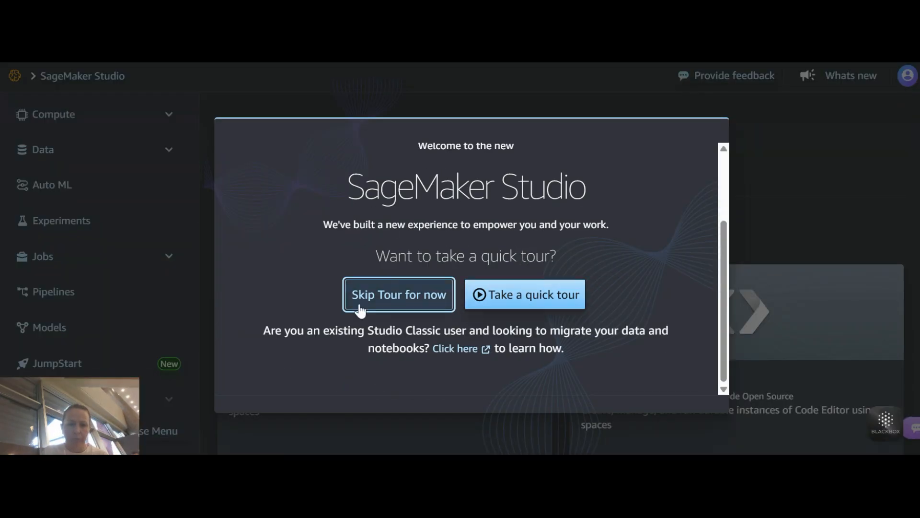
pyautogui.click(360, 309)
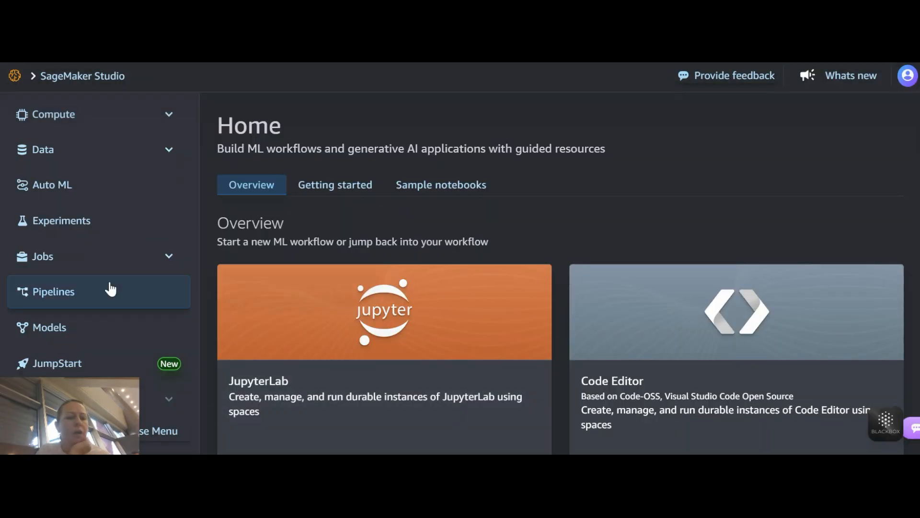
pyautogui.scroll(-2, 105, 292)
pyautogui.click(94, 301)
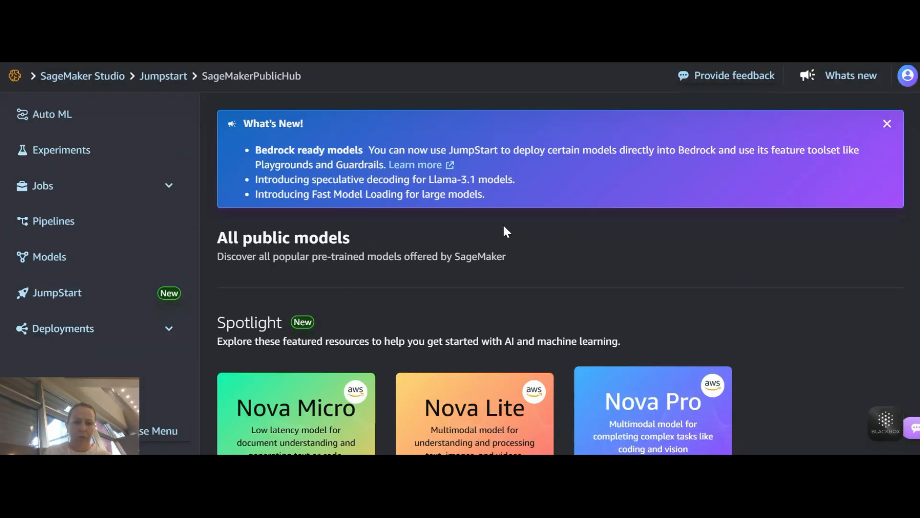
# - Search the JumpStart providers and models for "deepseek" and open the DeepSeek-R1-Distill-Qwen-1.5B model
pyautogui.scroll(-5, 353, 222)
pyautogui.scroll(-5, 354, 222)
pyautogui.scroll(3, 323, 174)
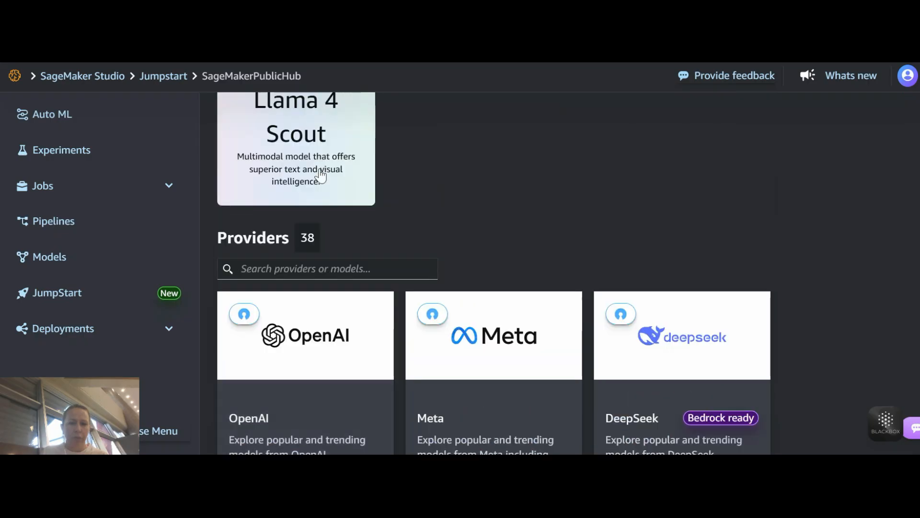
pyautogui.click(311, 270)
pyautogui.write('d')
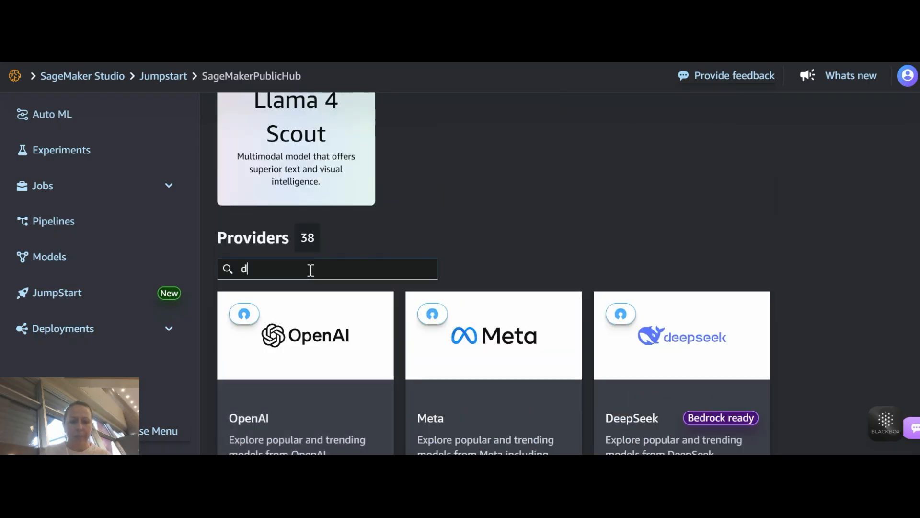
pyautogui.write('eepseek')
pyautogui.scroll(-5, 698, 289)
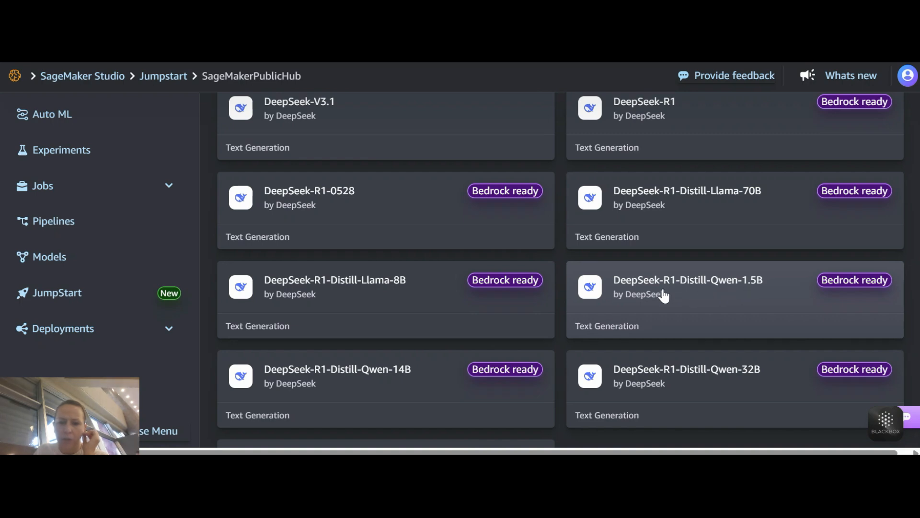
pyautogui.click(731, 299)
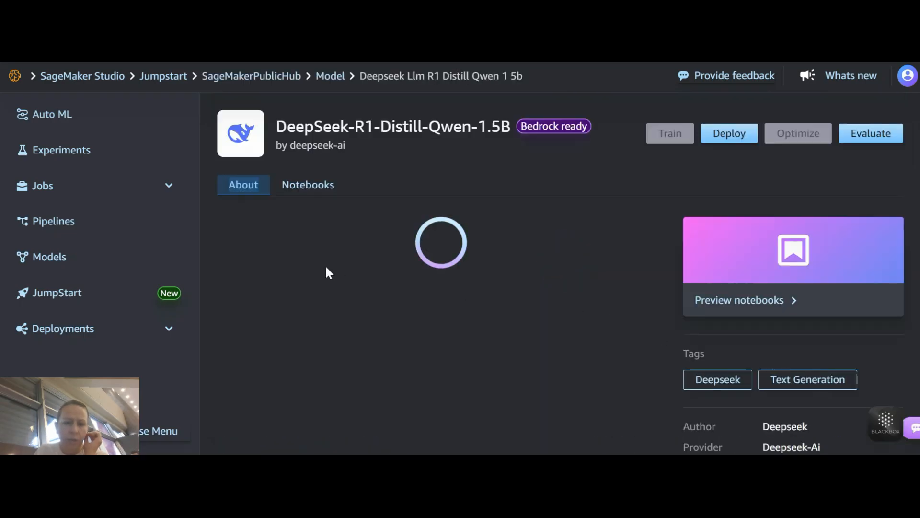
# - Deploy the model to an endpoint with the ml.g5.2xlarge instance type and select the created endpoint's name
pyautogui.click(731, 134)
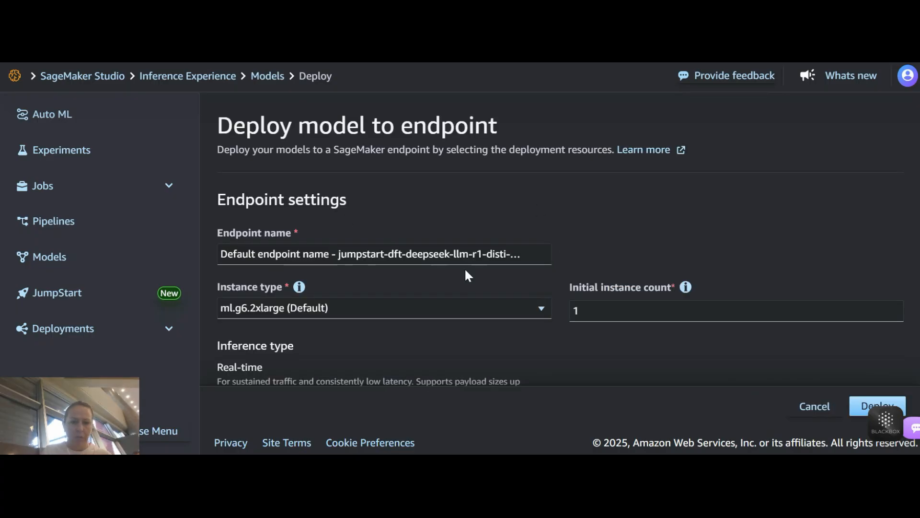
pyautogui.click(377, 310)
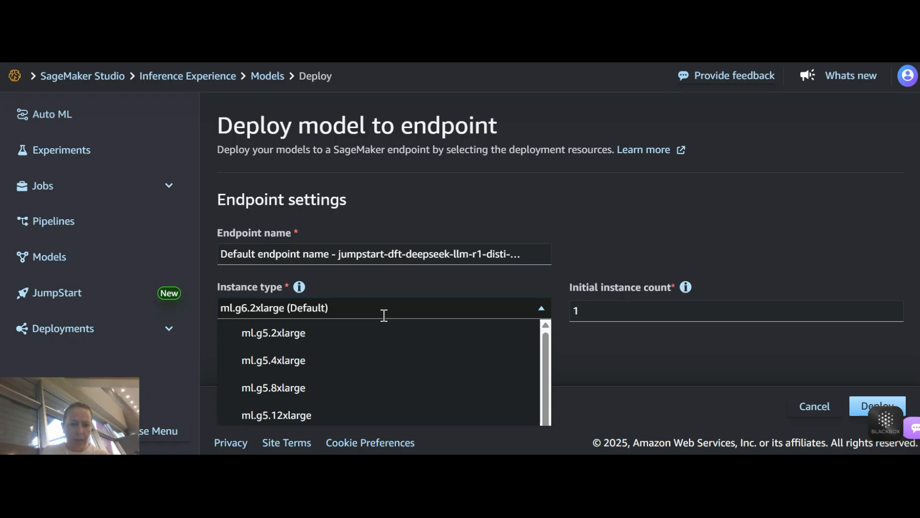
pyautogui.click(307, 334)
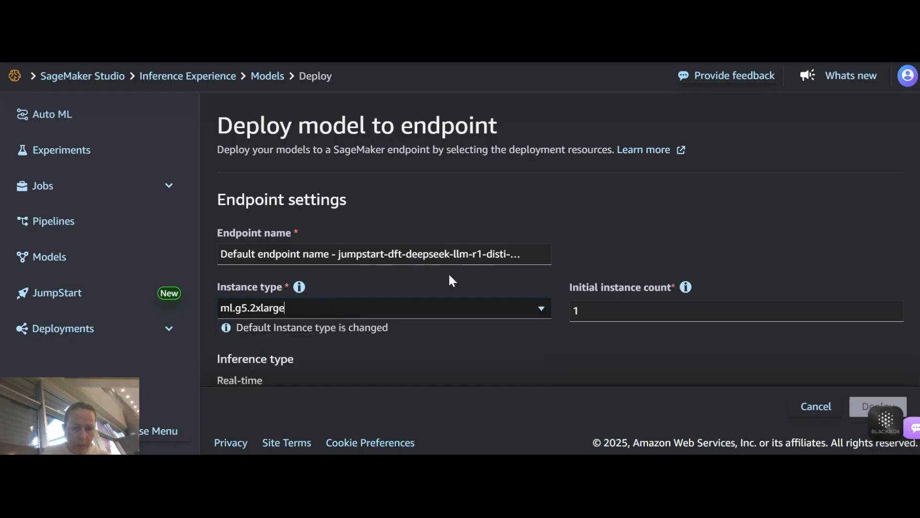
pyautogui.scroll(-6, 623, 242)
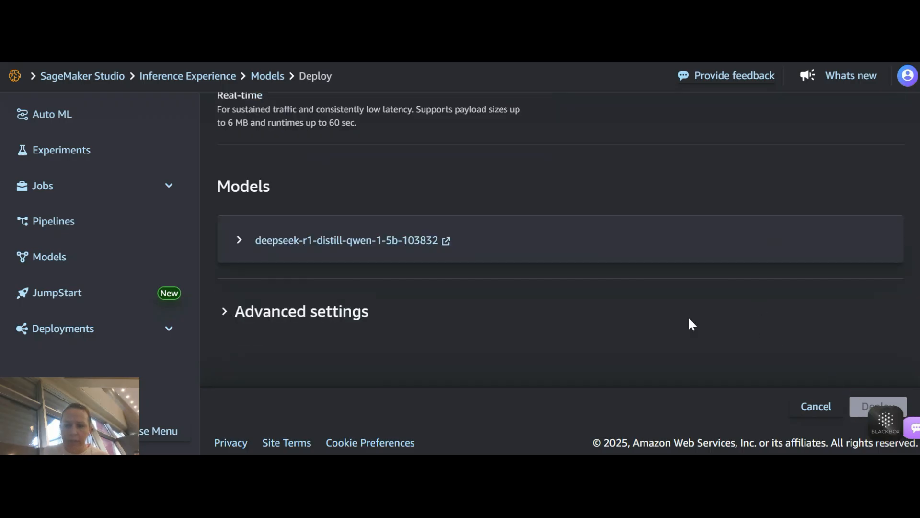
pyautogui.scroll(6, 690, 322)
pyautogui.click(634, 311)
pyautogui.click(725, 357)
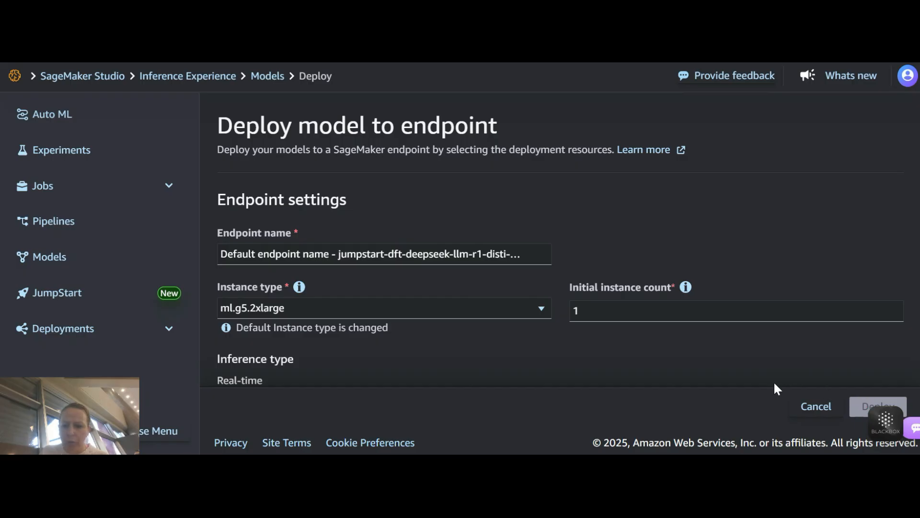
pyautogui.scroll(-5, 774, 379)
pyautogui.click(235, 307)
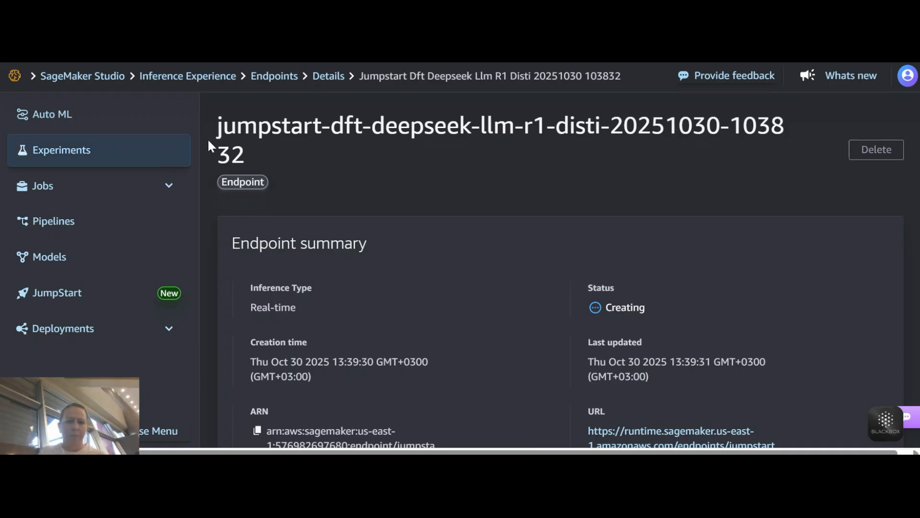
pyautogui.moveTo(208, 138); pyautogui.dragTo(286, 163)
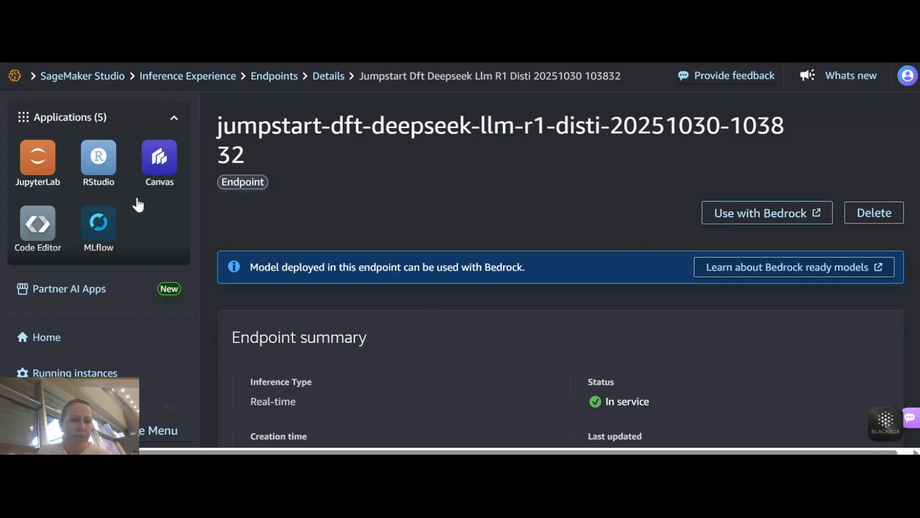
# - Start the existing private JupyterLab space from the JupyterLab application and open it
pyautogui.click(46, 177)
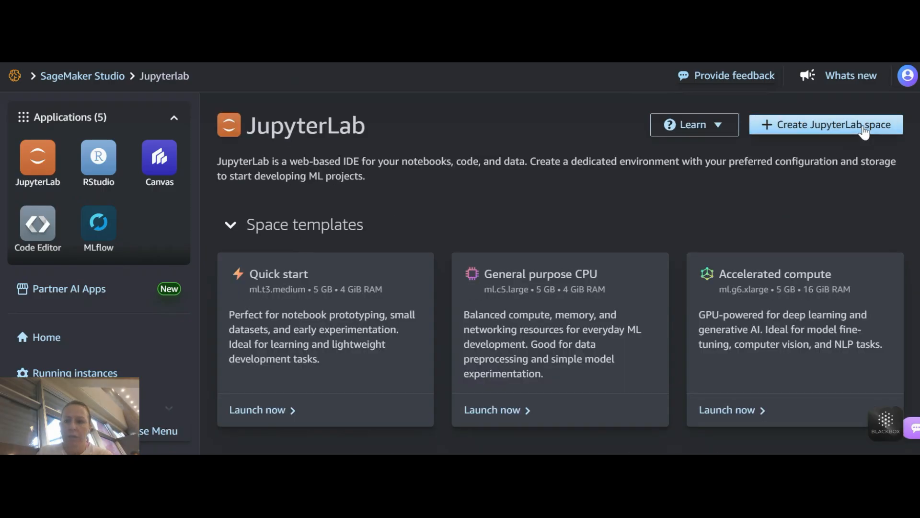
pyautogui.scroll(-10, 617, 225)
pyautogui.scroll(2, 616, 225)
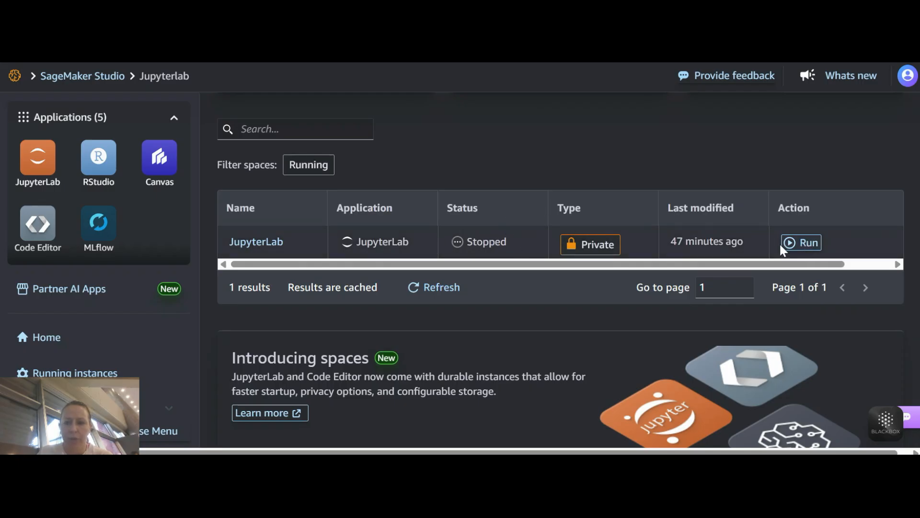
pyautogui.click(805, 243)
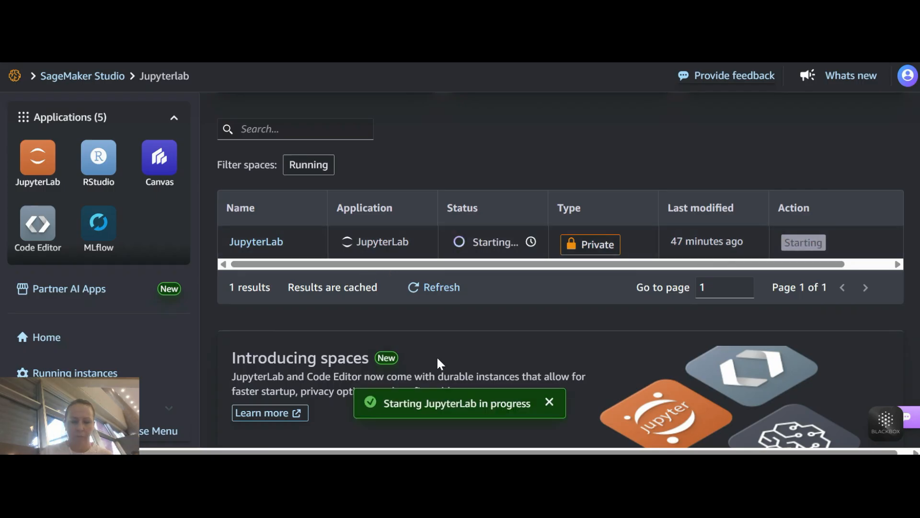
pyautogui.scroll(-2, 436, 356)
pyautogui.scroll(5, 634, 191)
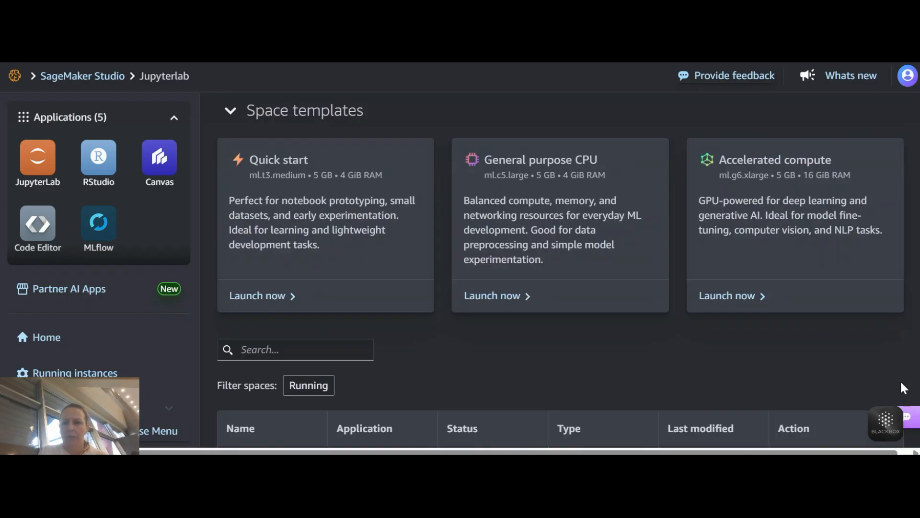
pyautogui.scroll(-5, 857, 235)
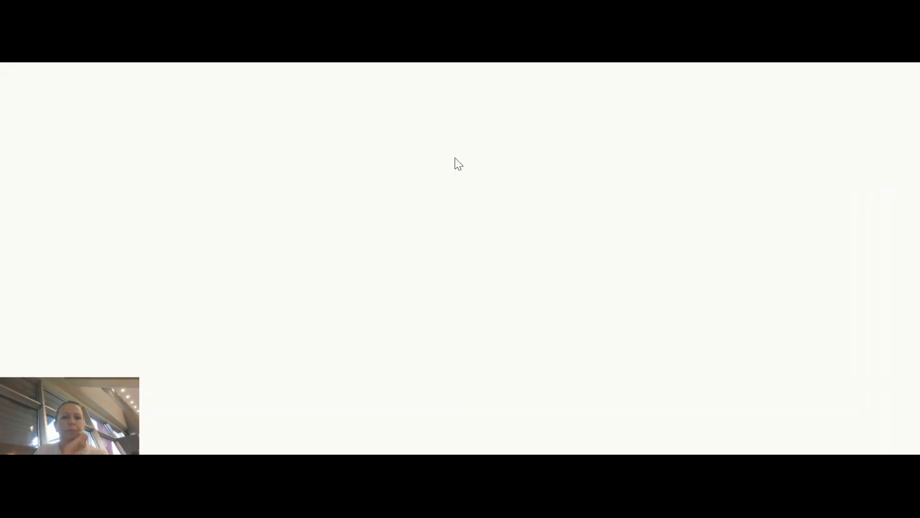
# - Open the get_started_with_generative notebook and go to its section on connecting to the deployed DeepSeek endpoint
pyautogui.click(102, 210)
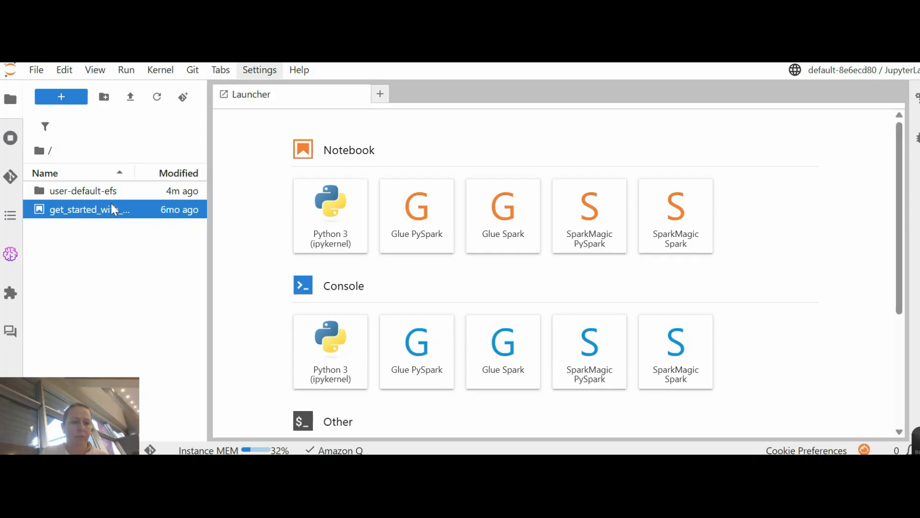
pyautogui.doubleClick(104, 208)
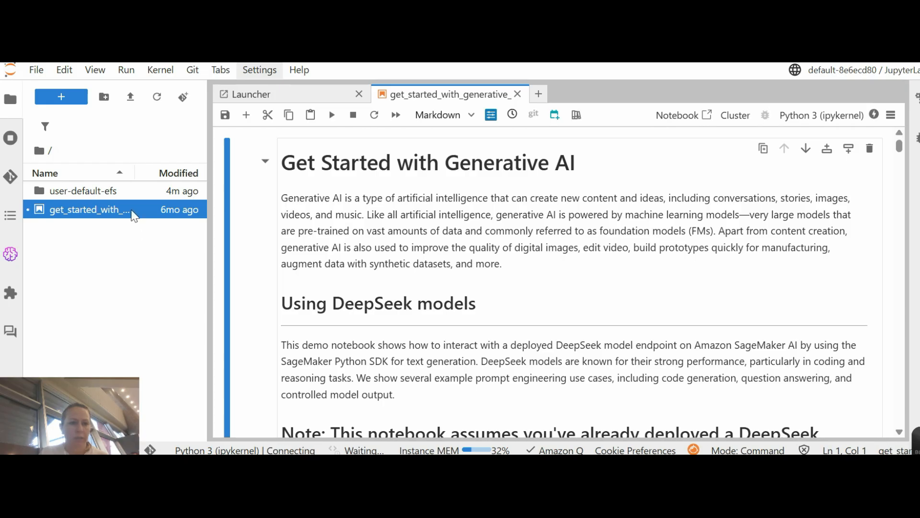
pyautogui.scroll(-15, 594, 237)
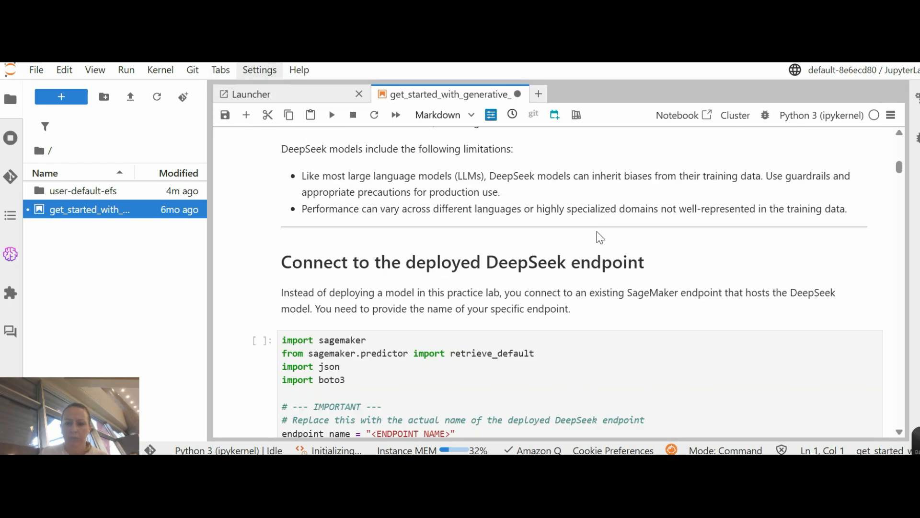
# - Return to the beginning of the notebook and hide the file browser to widen the notebook view
pyautogui.scroll(15, 600, 237)
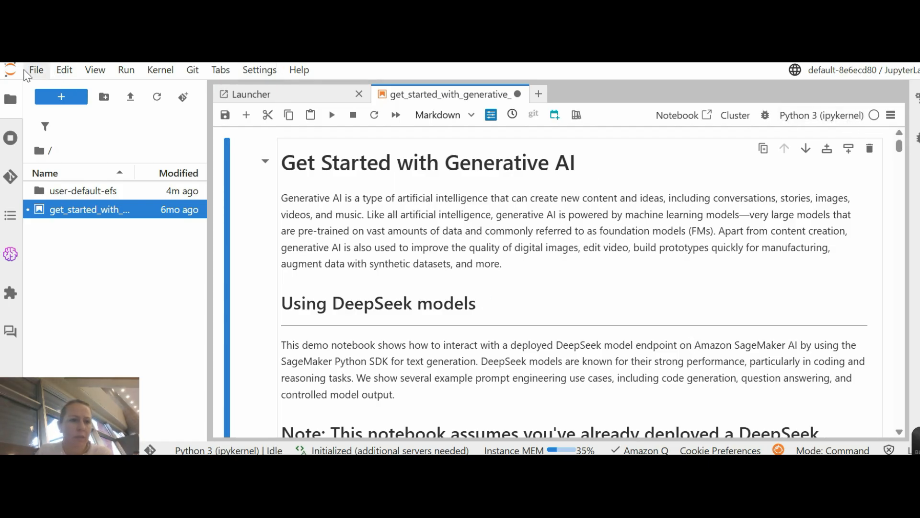
pyautogui.click(11, 100)
pyautogui.click(10, 100)
pyautogui.click(11, 100)
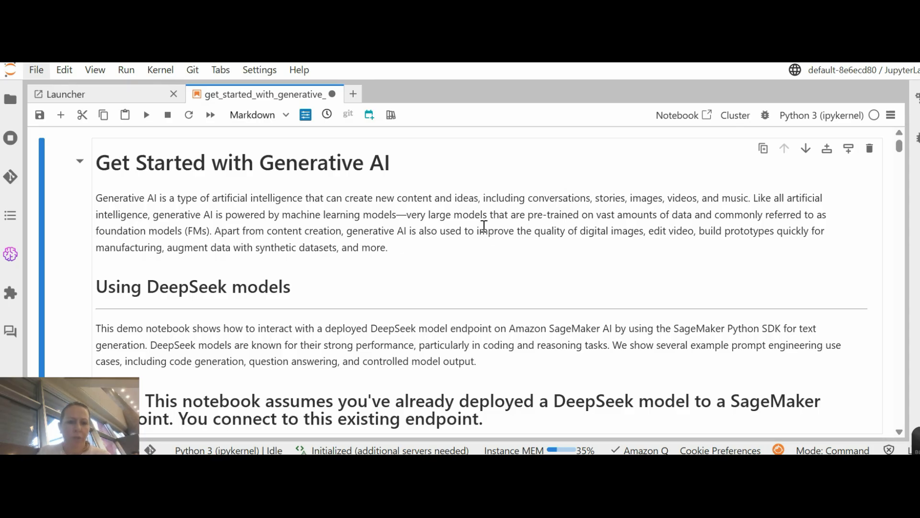
pyautogui.scroll(-3, 491, 254)
pyautogui.scroll(-8, 404, 229)
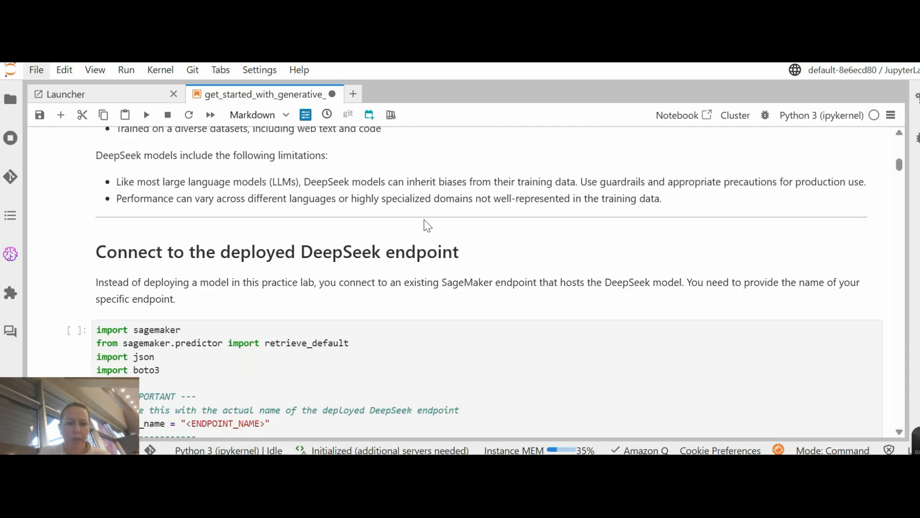
pyautogui.scroll(-3, 438, 233)
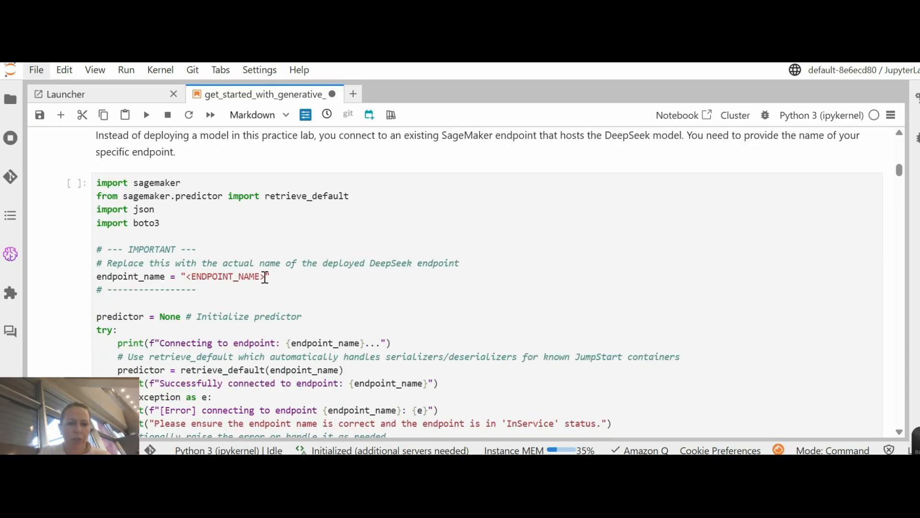
pyautogui.moveTo(265, 277); pyautogui.dragTo(186, 277)
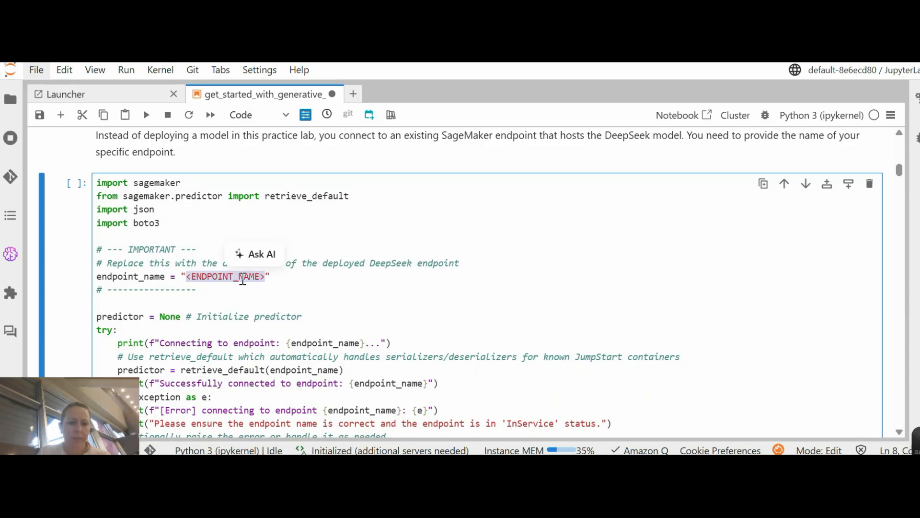
pyautogui.hotkey('ctrl', 'v')
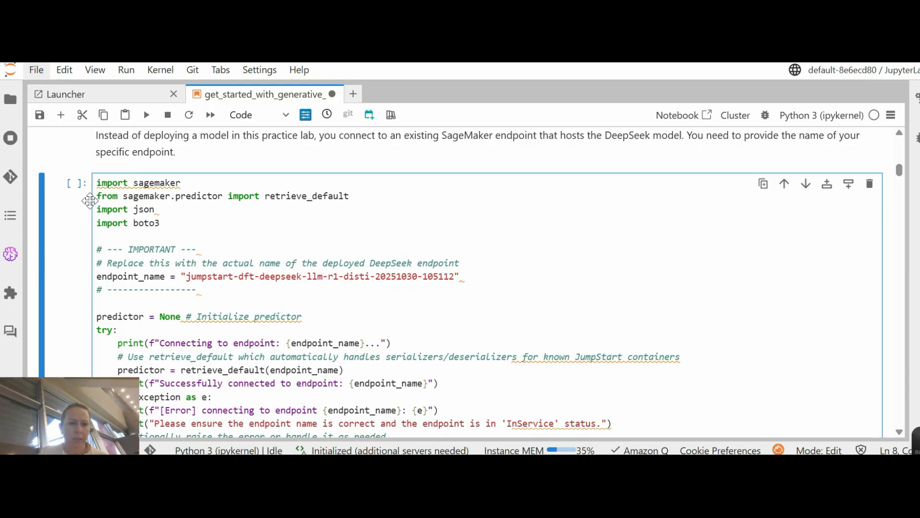
pyautogui.click(147, 114)
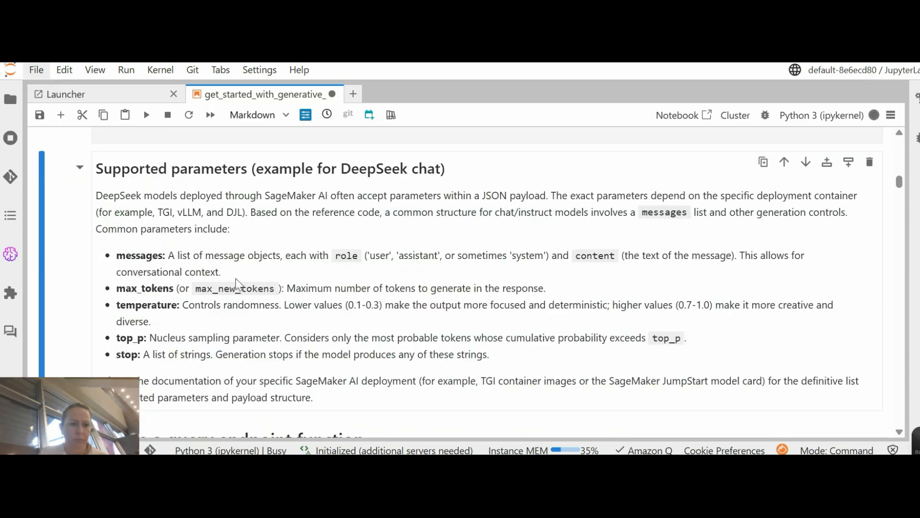
# - Examine the supported parameters, the query endpoint function code and the output of the endpoint connection cell
pyautogui.scroll(-5, 319, 263)
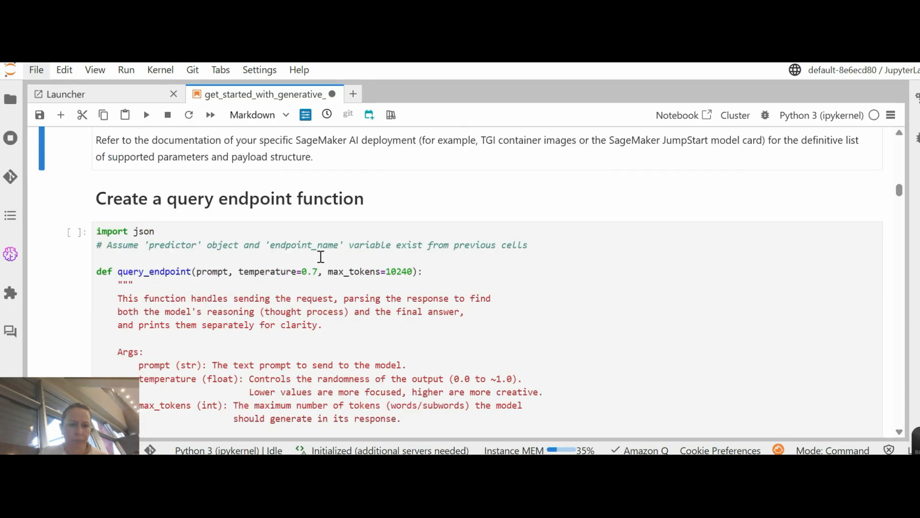
pyautogui.scroll(-5, 321, 256)
pyautogui.scroll(5, 294, 240)
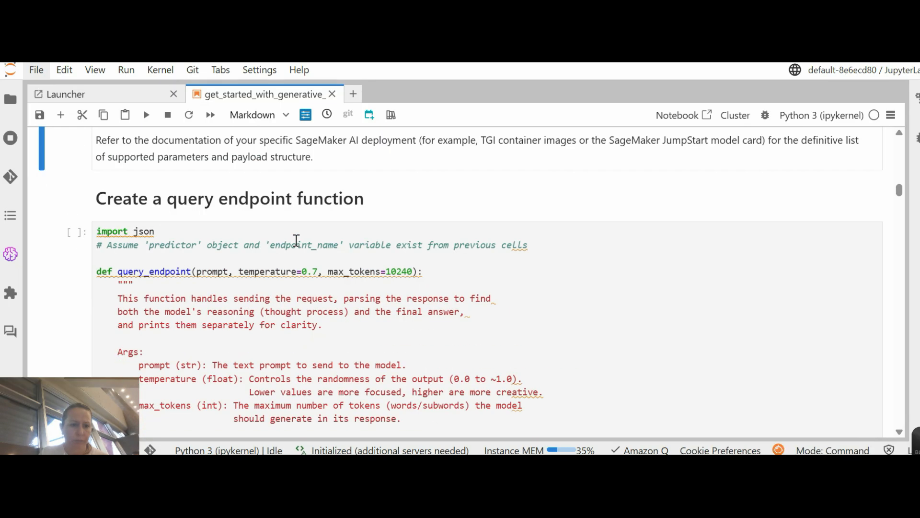
pyautogui.scroll(-15, 296, 240)
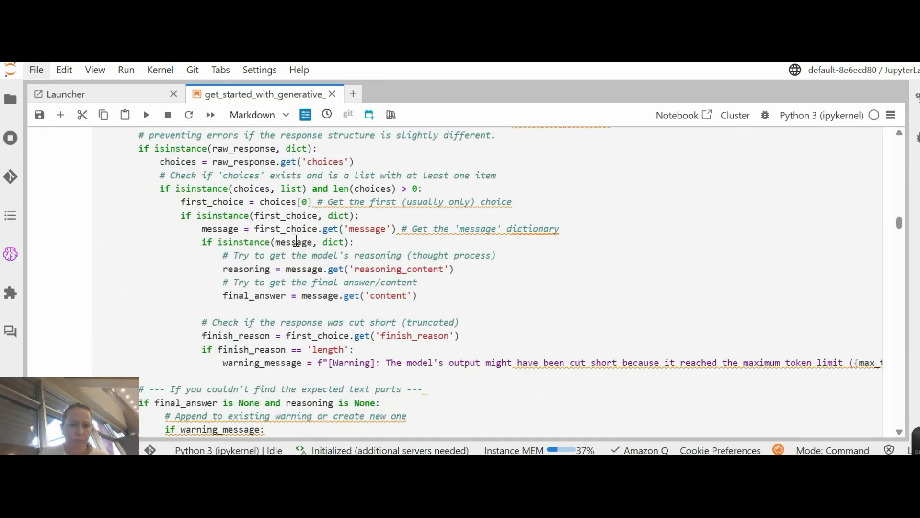
pyautogui.scroll(-20, 296, 239)
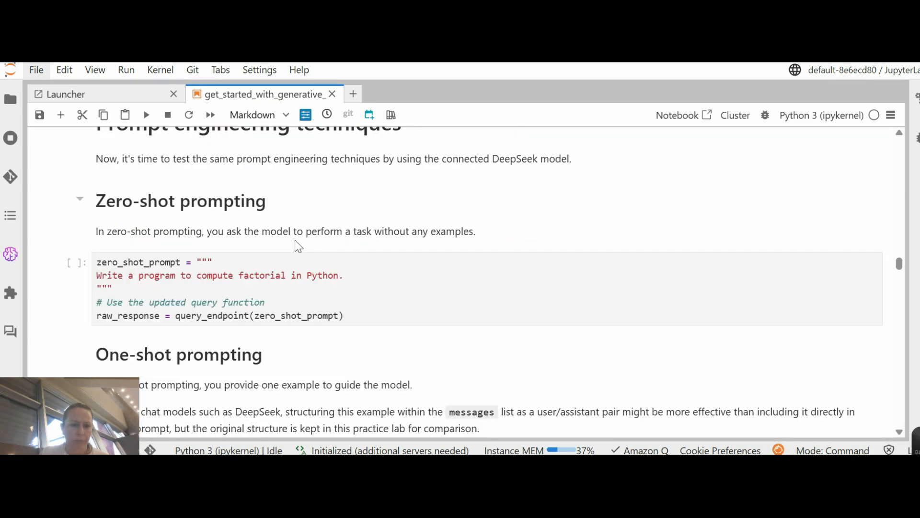
pyautogui.scroll(20, 297, 246)
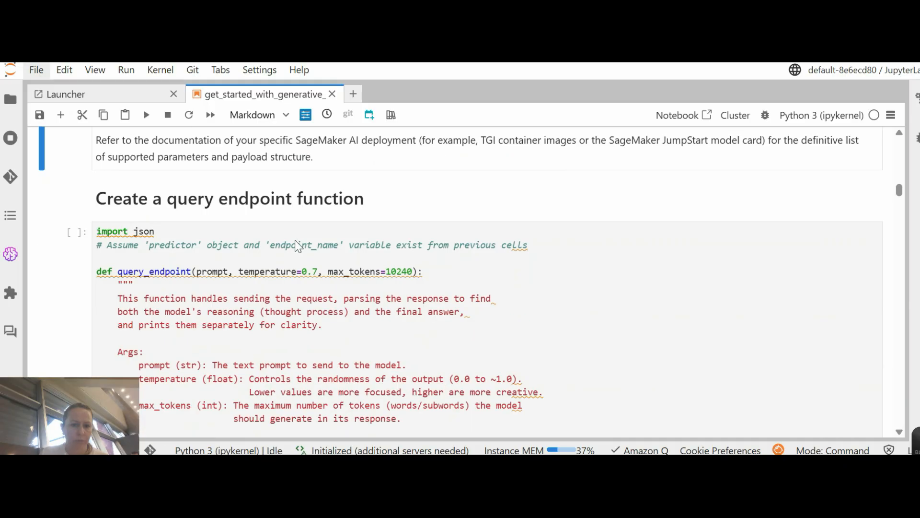
pyautogui.scroll(-10, 297, 245)
pyautogui.scroll(20, 297, 245)
pyautogui.scroll(-5, 296, 240)
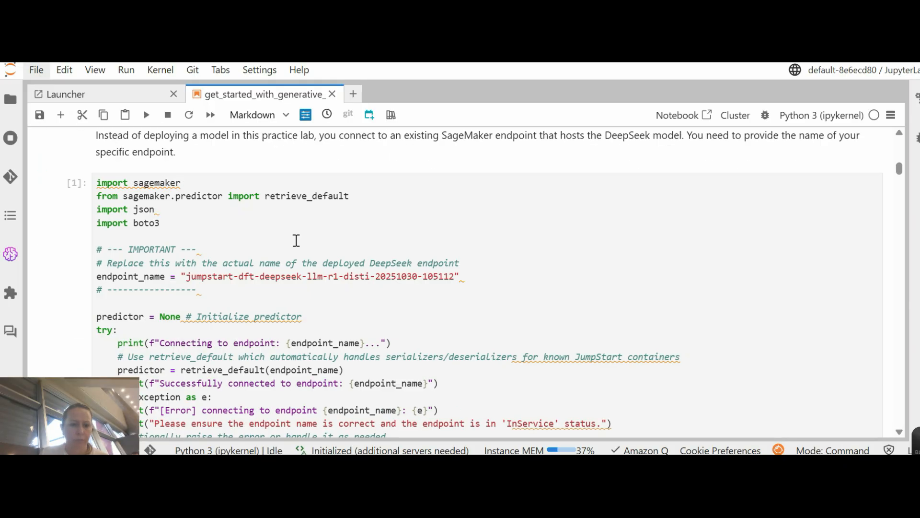
pyautogui.scroll(-8, 363, 253)
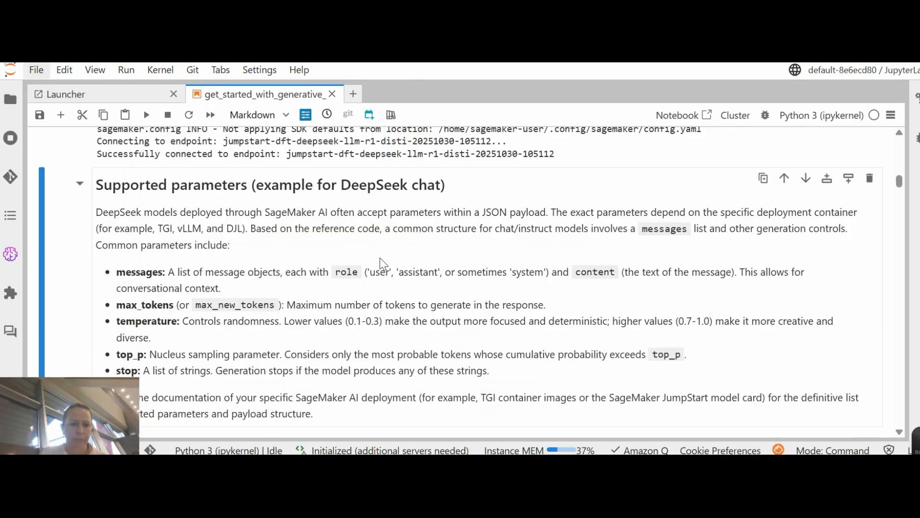
pyautogui.scroll(10, 379, 258)
pyautogui.scroll(-6, 106, 233)
pyautogui.scroll(-3, 106, 233)
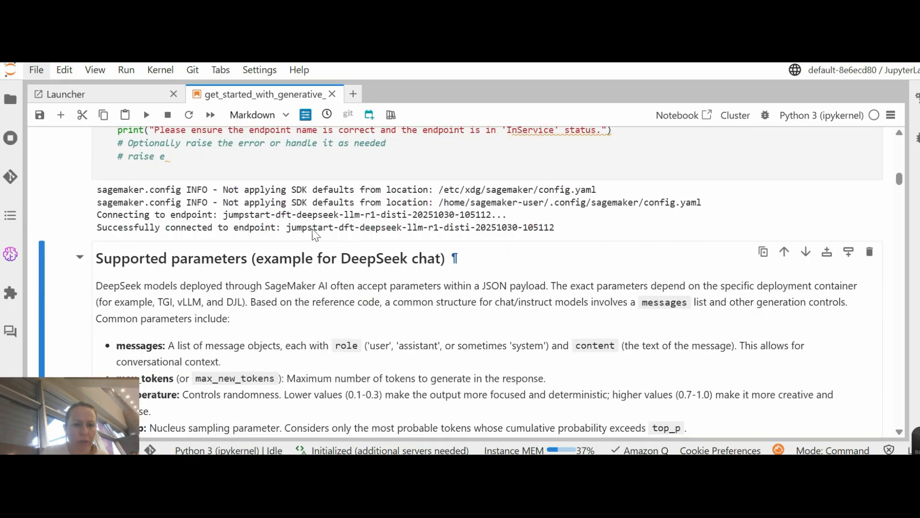
pyautogui.moveTo(571, 229); pyautogui.dragTo(96, 190)
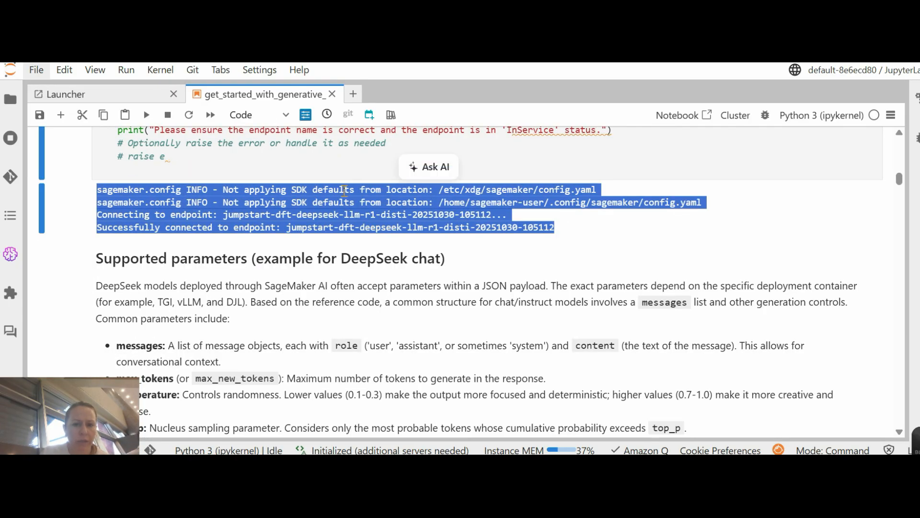
# - Run the code cell under "Create a query endpoint function" to define query_endpoint
pyautogui.scroll(-9, 627, 214)
pyautogui.scroll(2, 121, 183)
pyautogui.click(116, 220)
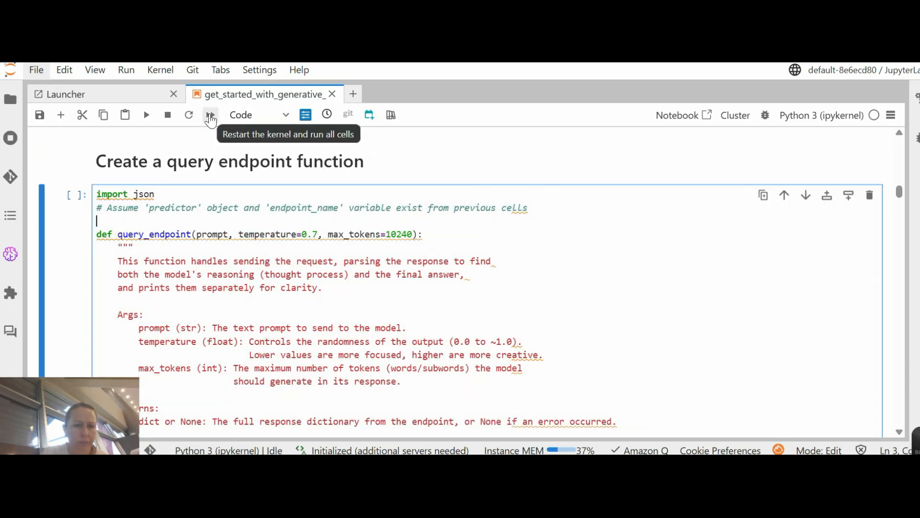
pyautogui.click(146, 115)
pyautogui.scroll(20, 352, 253)
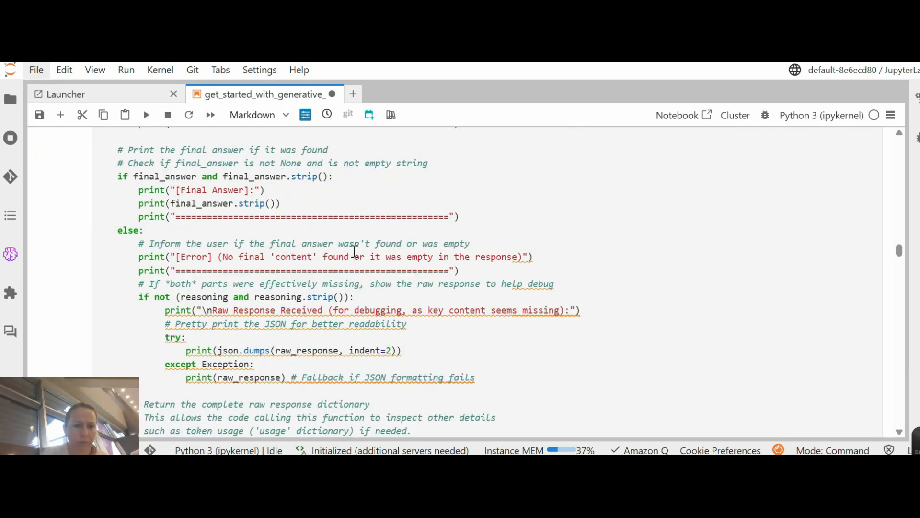
pyautogui.scroll(-20, 353, 257)
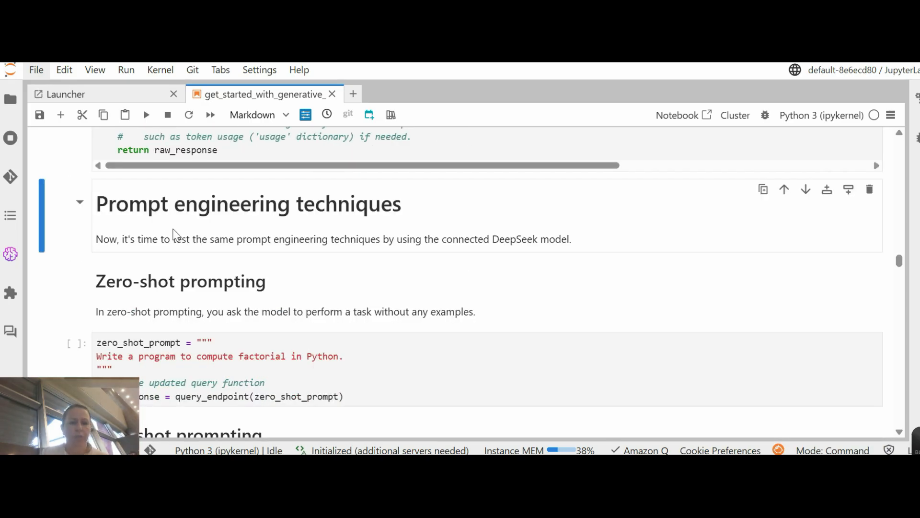
# - Run the zero-shot prompting cell that asks for a Python factorial program and review its output
pyautogui.scroll(-2, 144, 232)
pyautogui.click(211, 269)
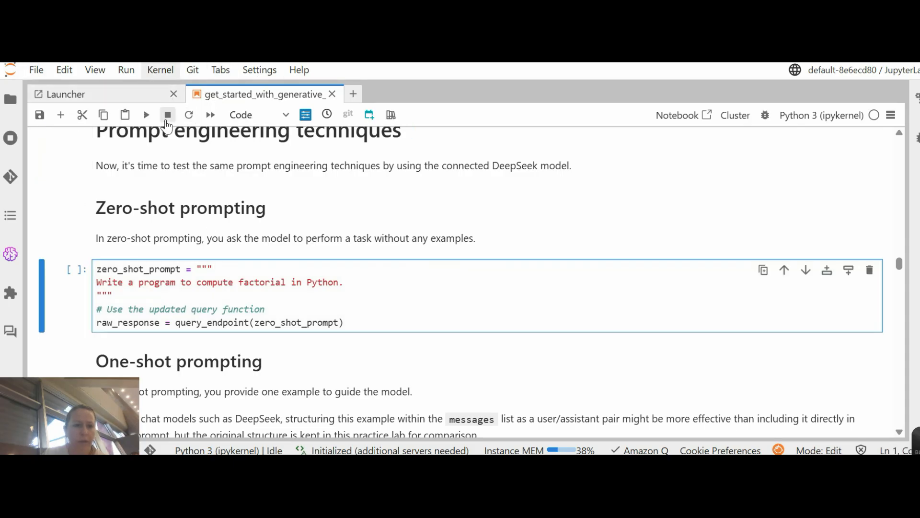
pyautogui.hotkey('shift', 'Return')
pyautogui.moveTo(117, 196); pyautogui.dragTo(267, 200)
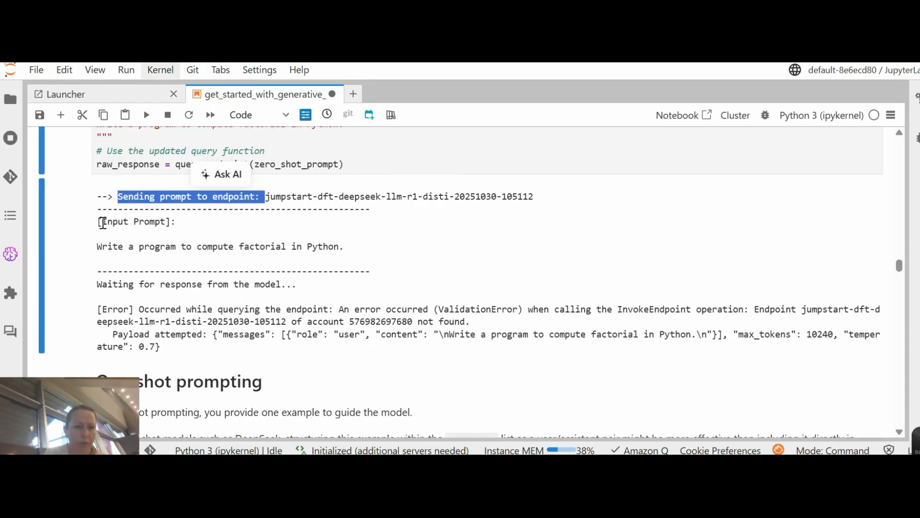
pyautogui.moveTo(97, 246); pyautogui.dragTo(349, 250)
pyautogui.scroll(-2, 350, 250)
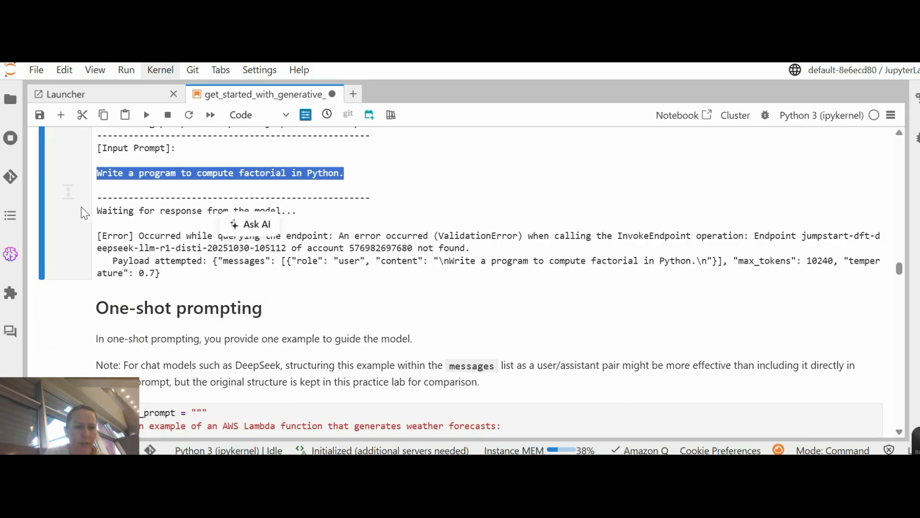
pyautogui.click(221, 210)
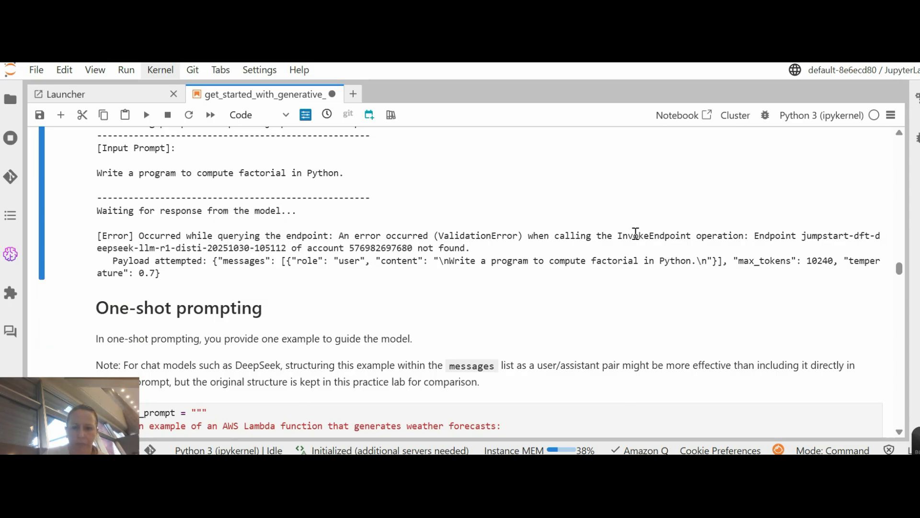
# - Run the one-shot prompting cell with the weather forecast Lambda example and review its output
pyautogui.scroll(-2, 170, 206)
pyautogui.scroll(1, 177, 233)
pyautogui.scroll(-1, 177, 236)
pyautogui.click(101, 266)
pyautogui.hotkey('shift', 'Return')
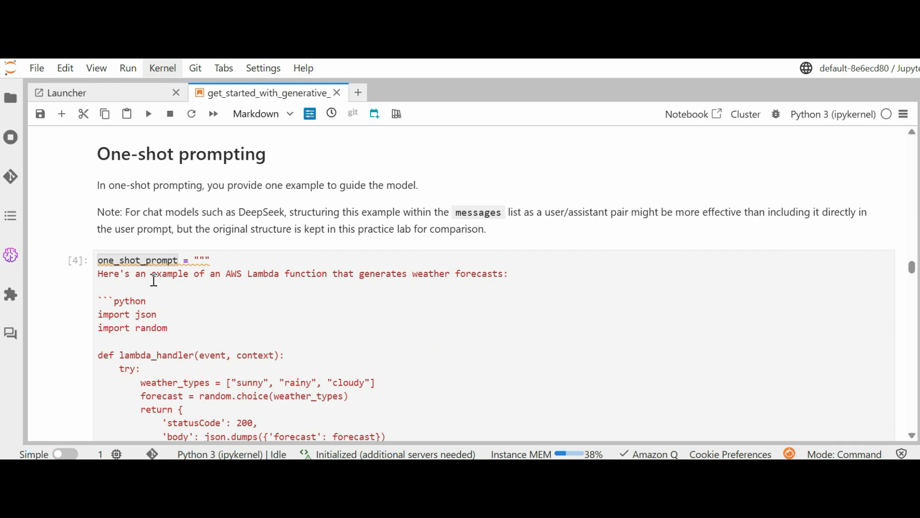
pyautogui.click(153, 278)
pyautogui.scroll(-5, 232, 289)
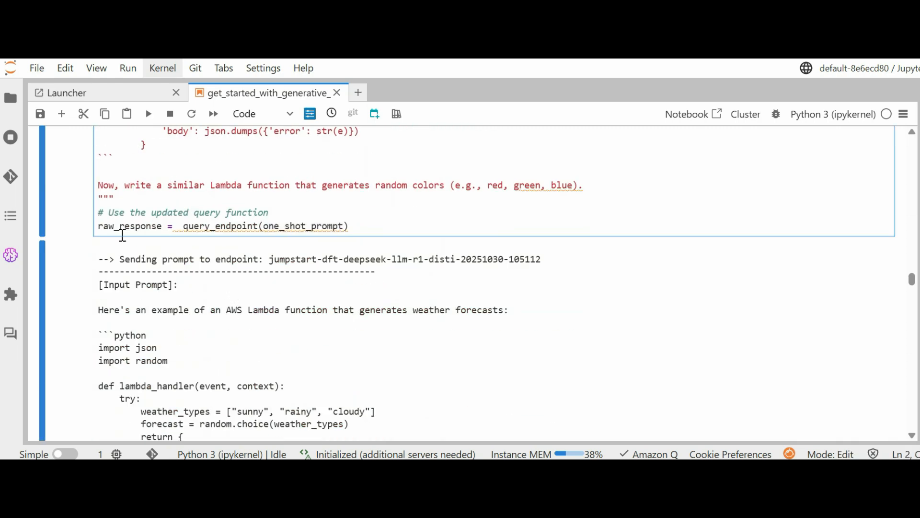
pyautogui.scroll(-3, 122, 234)
pyautogui.scroll(-5, 225, 249)
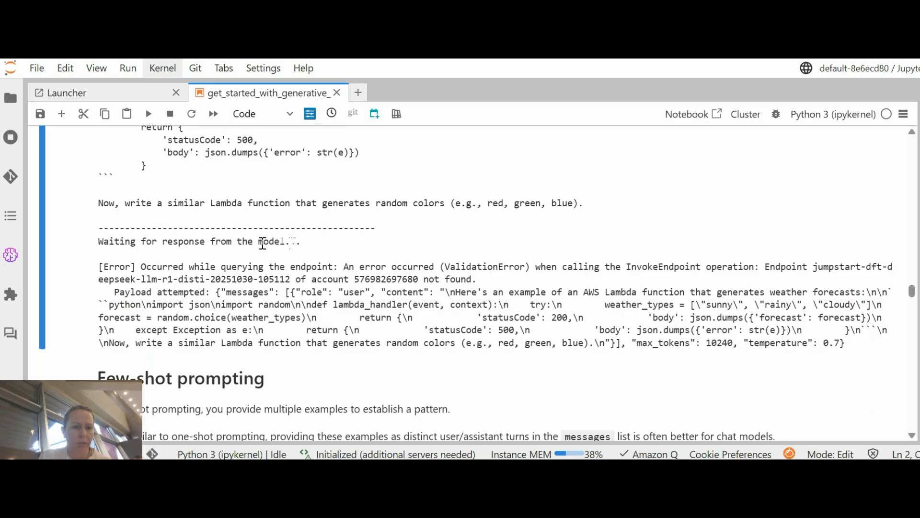
# - Run the few-shot prompting cell containing the Lambda function examples
pyautogui.scroll(-4, 263, 243)
pyautogui.scroll(-2, 137, 264)
pyautogui.click(97, 245)
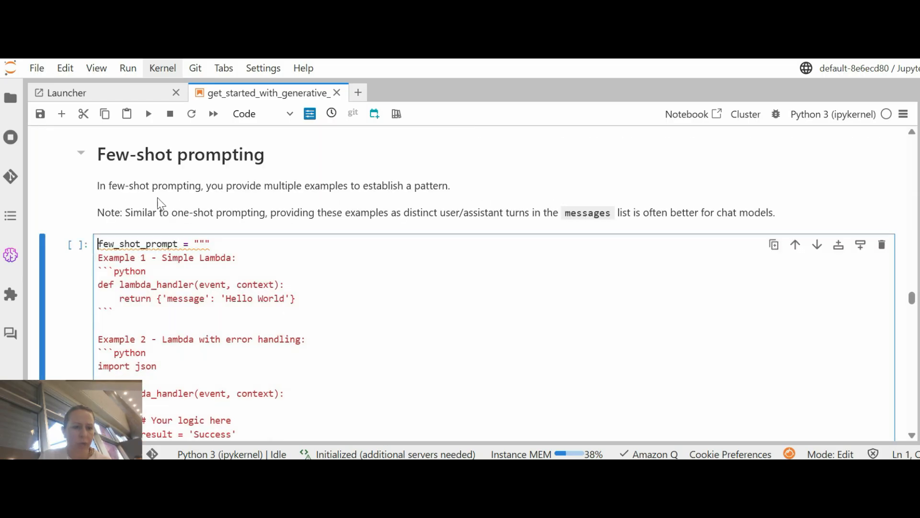
pyautogui.click(148, 113)
# - Examine the few-shot cell's output, including the input prompt, the model's reasoning and its final answer with solution code
pyautogui.scroll(-10, 255, 253)
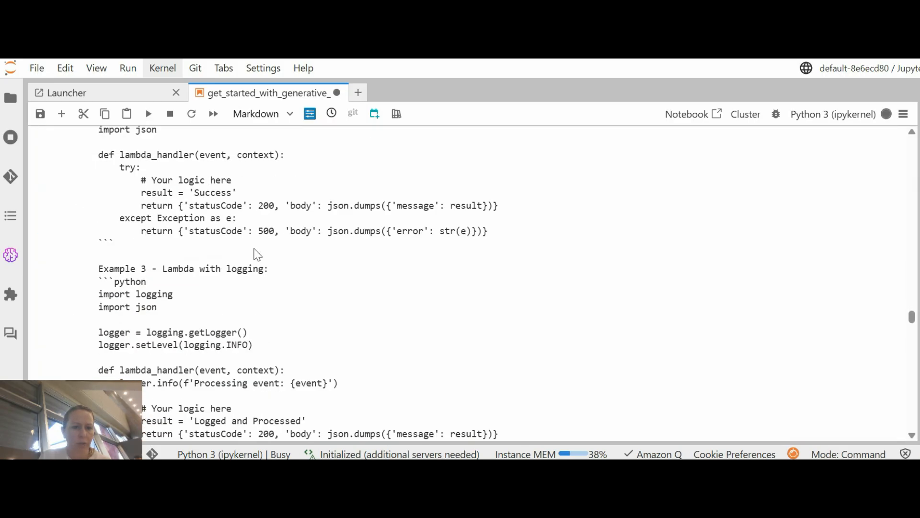
pyautogui.scroll(4, 256, 249)
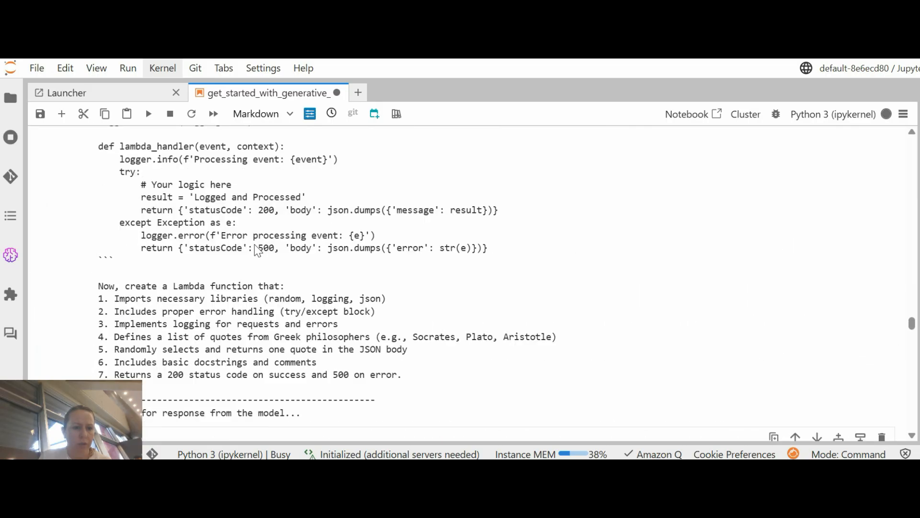
pyautogui.scroll(10, 255, 249)
pyautogui.scroll(-2, 215, 268)
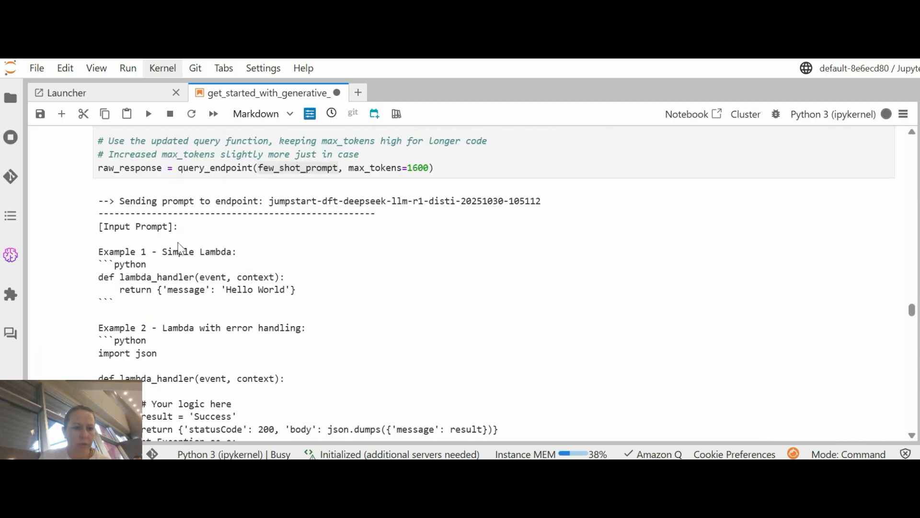
pyautogui.scroll(-15, 179, 243)
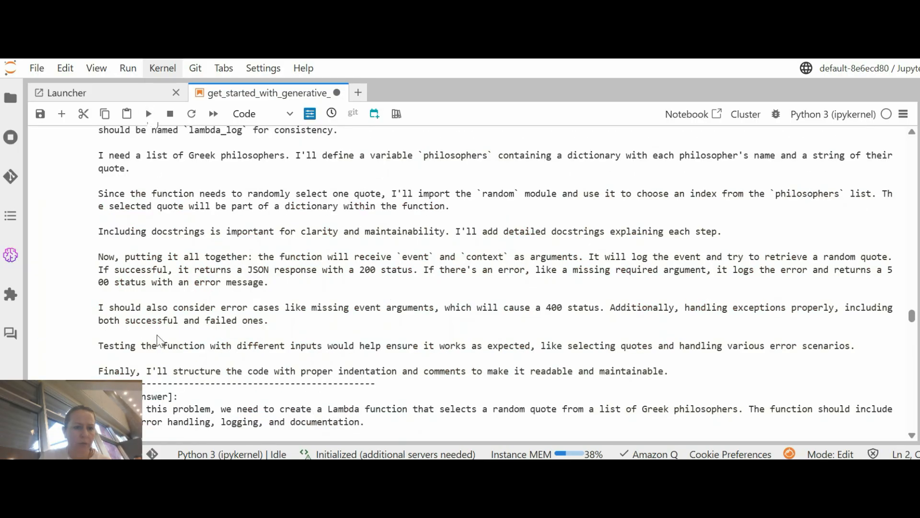
pyautogui.scroll(-5, 159, 326)
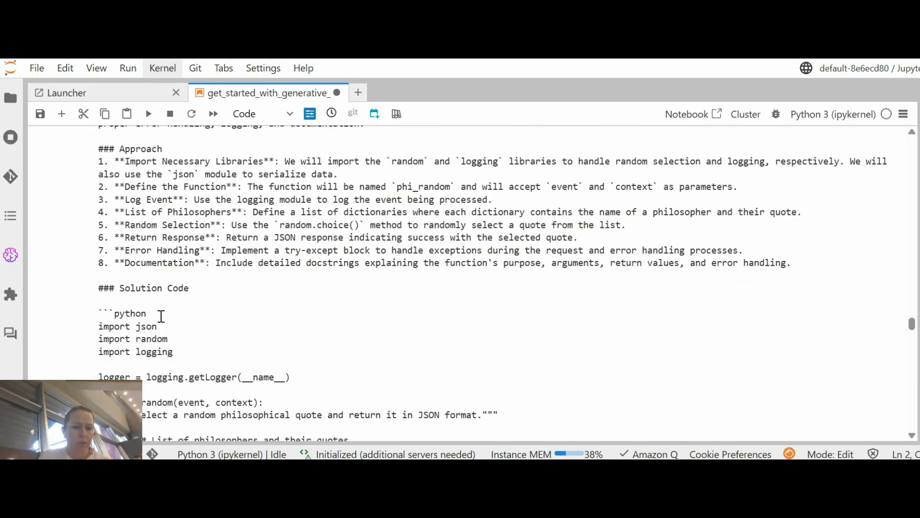
pyautogui.scroll(1, 161, 315)
# - Run the clear_prompt cell that requests a Greek philosopher quote Lambda function with specific requirements
pyautogui.scroll(15, 161, 316)
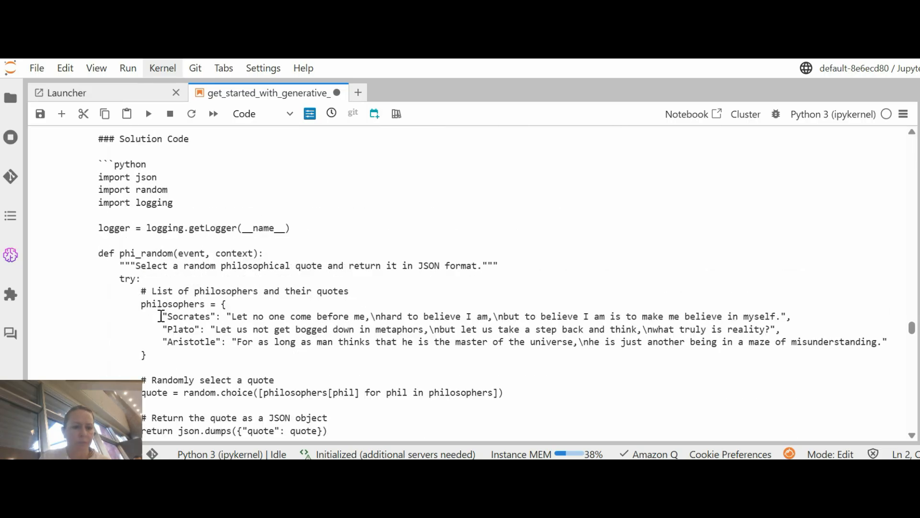
pyautogui.click(144, 214)
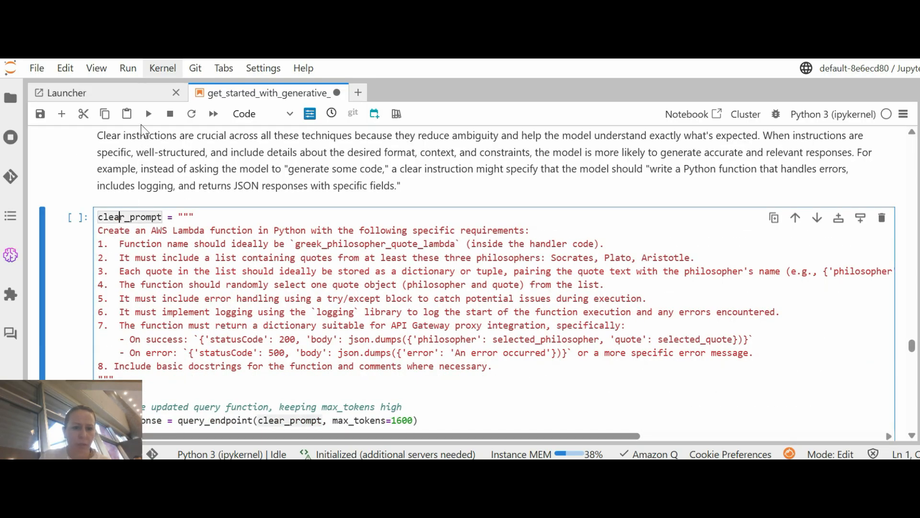
pyautogui.click(149, 114)
pyautogui.scroll(3, 277, 257)
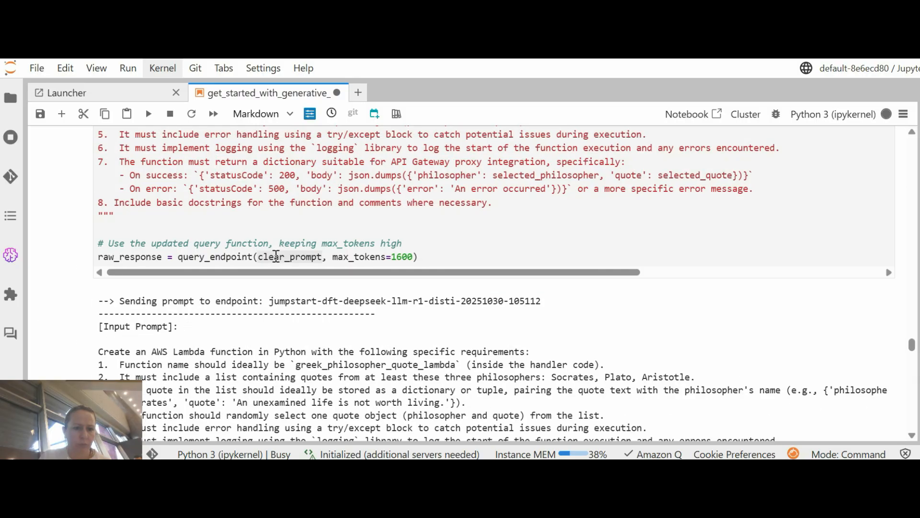
# - Examine the clear_prompt cell's input prompt with its Lambda function requirements and the notebook sections that follow it
pyautogui.scroll(-5, 277, 256)
pyautogui.scroll(4, 276, 256)
pyautogui.moveTo(556, 225); pyautogui.dragTo(267, 225)
pyautogui.click(221, 267)
pyautogui.scroll(-2, 221, 267)
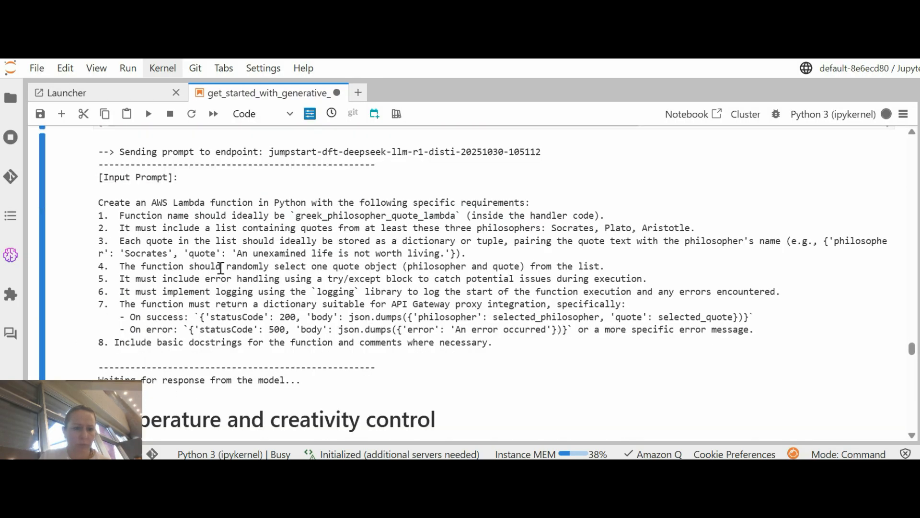
pyautogui.moveTo(135, 216); pyautogui.dragTo(623, 292)
pyautogui.scroll(-8, 246, 236)
pyautogui.scroll(-10, 194, 218)
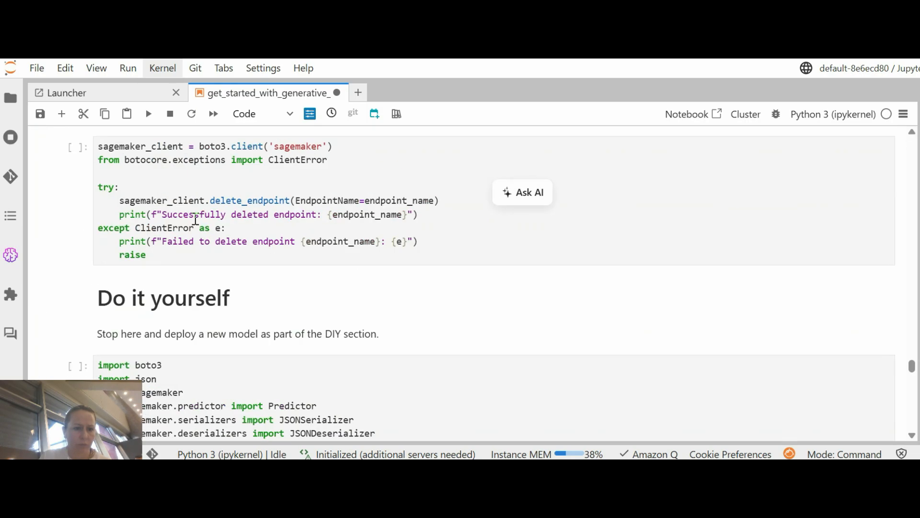
pyautogui.scroll(15, 194, 219)
pyautogui.scroll(-15, 196, 218)
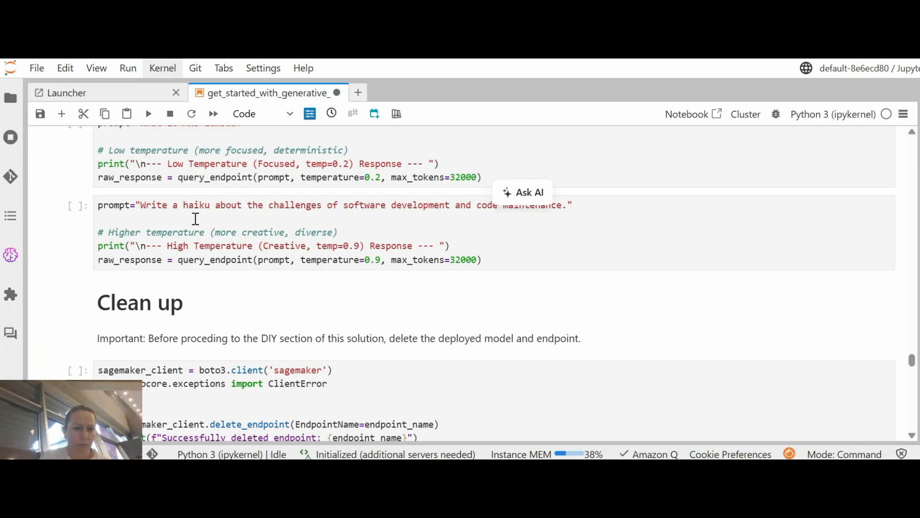
# - Run the low temperature cell that asks what AWS Lambda is with temperature 0.2 and max_tokens 32000
pyautogui.scroll(10, 183, 209)
pyautogui.scroll(-10, 182, 209)
pyautogui.click(215, 150)
pyautogui.click(149, 117)
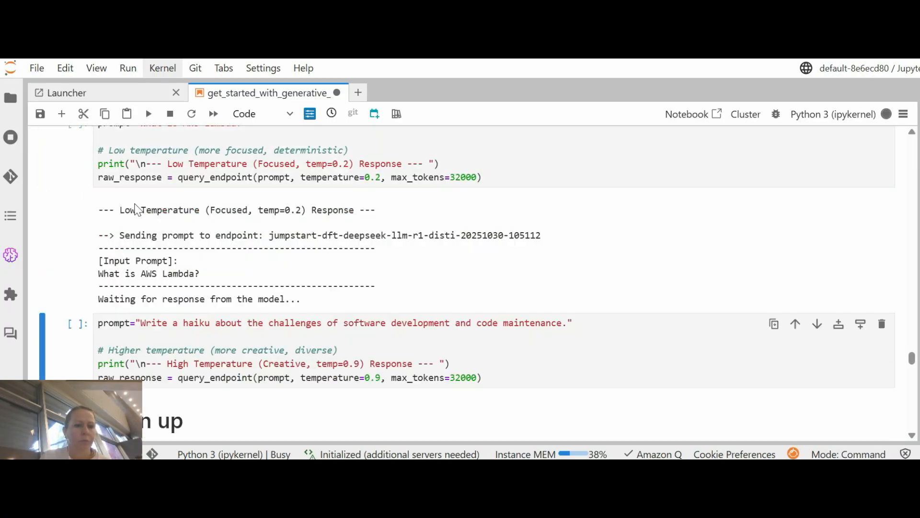
# - Examine the low temperature cell's output, from the input prompt through the model's reasoning to the structured AWS Lambda answer
pyautogui.click(190, 340)
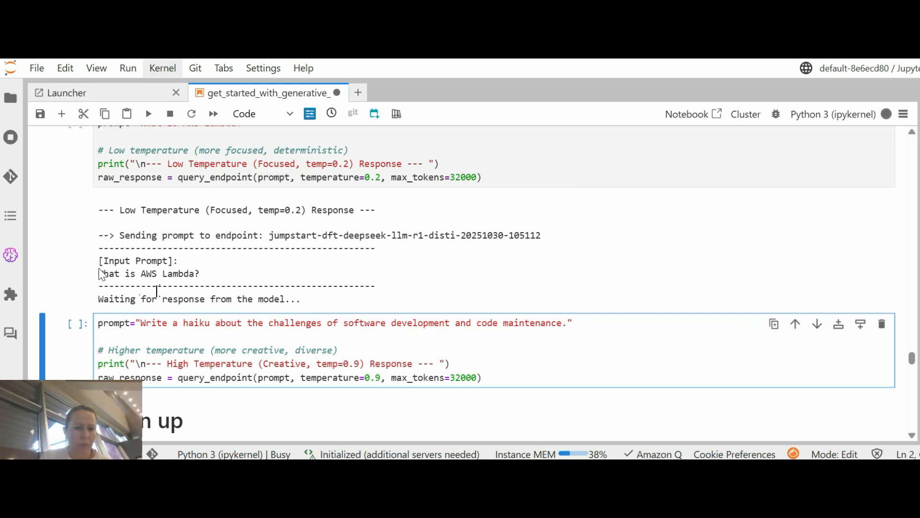
pyautogui.moveTo(100, 274); pyautogui.dragTo(206, 272)
pyautogui.moveTo(101, 298); pyautogui.dragTo(324, 305)
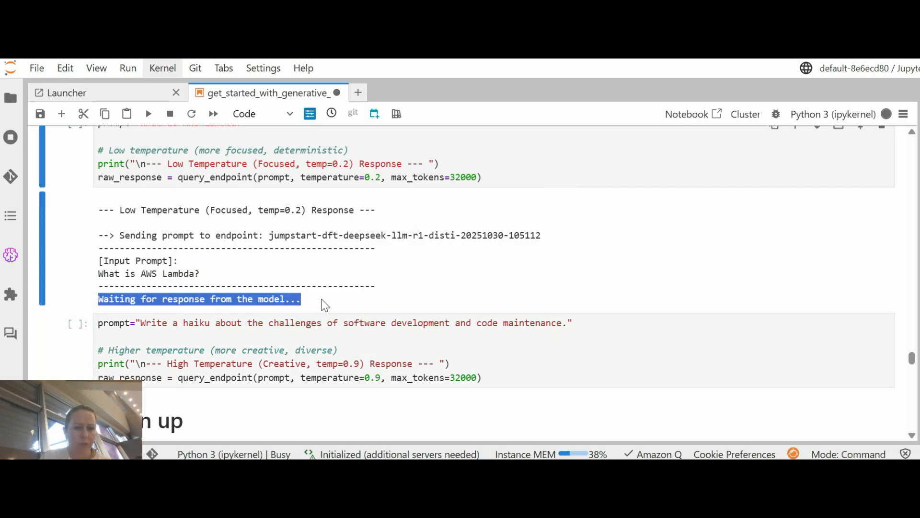
pyautogui.scroll(-3, 184, 287)
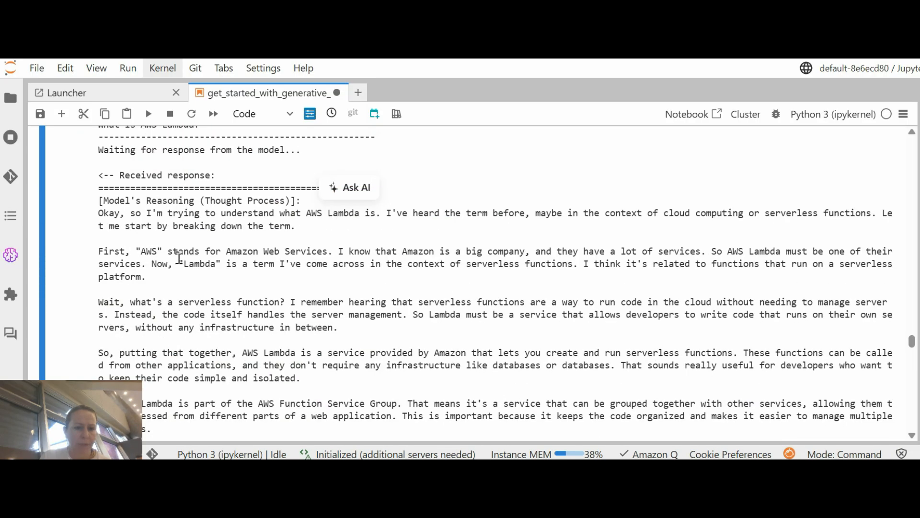
pyautogui.scroll(-12, 160, 204)
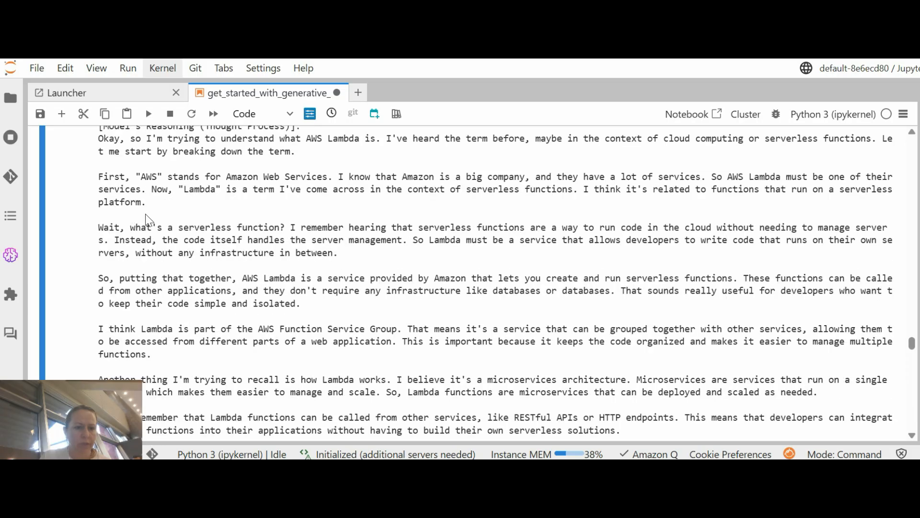
pyautogui.scroll(-6, 116, 243)
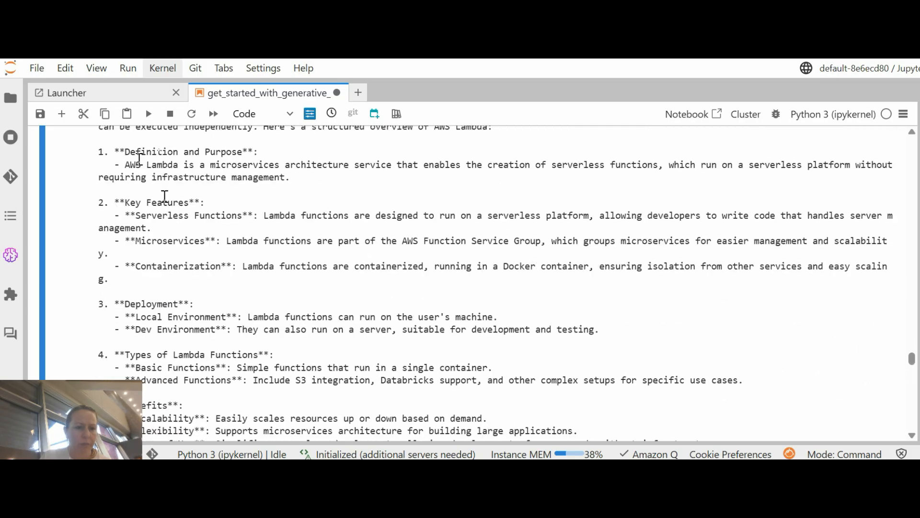
pyautogui.scroll(3, 164, 196)
pyautogui.scroll(-10, 264, 291)
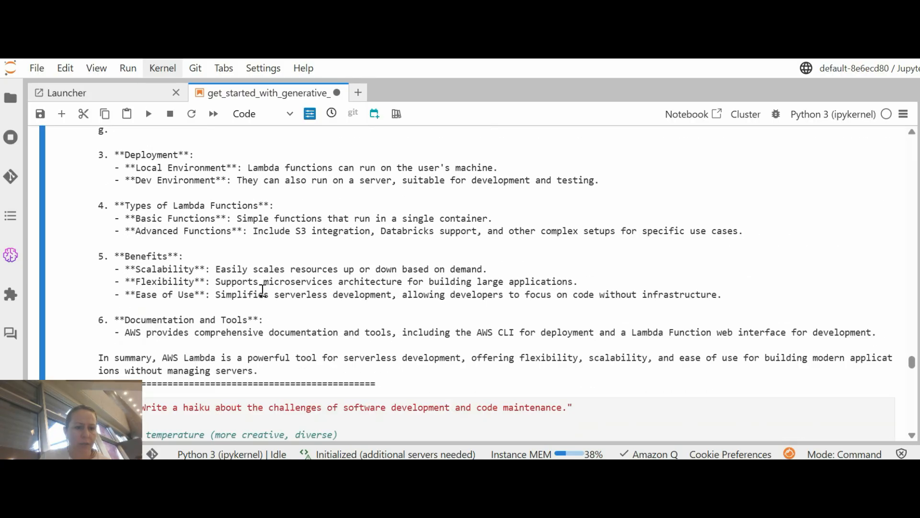
# - Run the high temperature cell that requests a haiku about software development and code maintenance with temperature 0.9
pyautogui.click(110, 259)
pyautogui.hotkey('shift', 'Return')
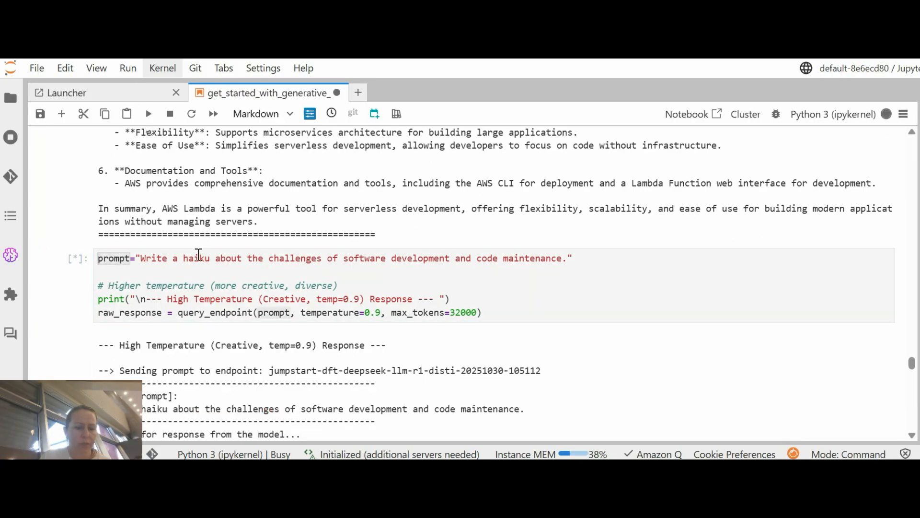
pyautogui.scroll(-5, 143, 271)
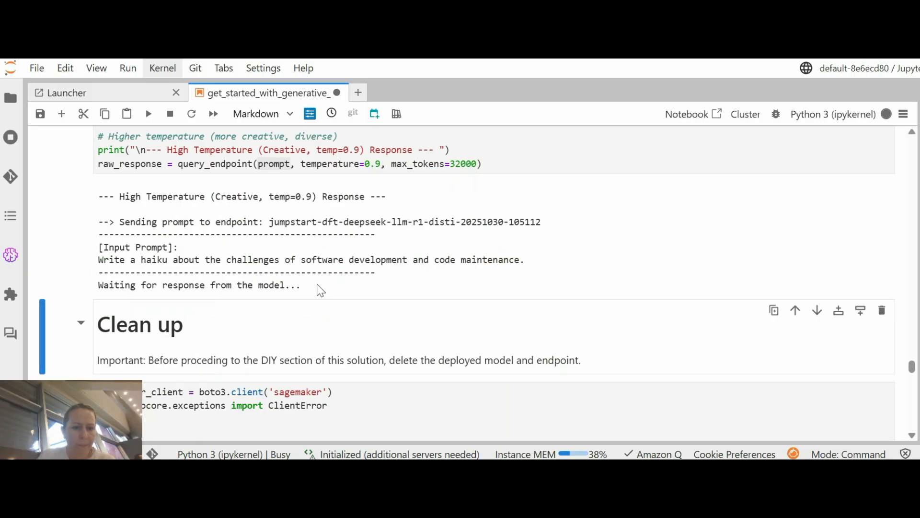
pyautogui.scroll(-5, 320, 290)
pyautogui.scroll(7, 321, 290)
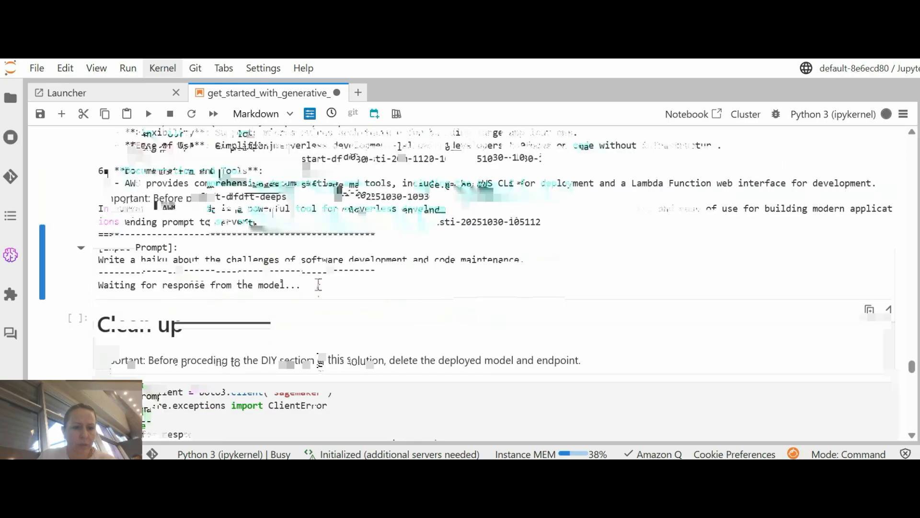
# - Review the haiku cell's query_endpoint call with its prompt, temperature and max_tokens arguments, and the Clean up section below
pyautogui.moveTo(497, 237); pyautogui.dragTo(334, 234)
pyautogui.click(172, 236)
pyautogui.moveTo(273, 236); pyautogui.dragTo(159, 238)
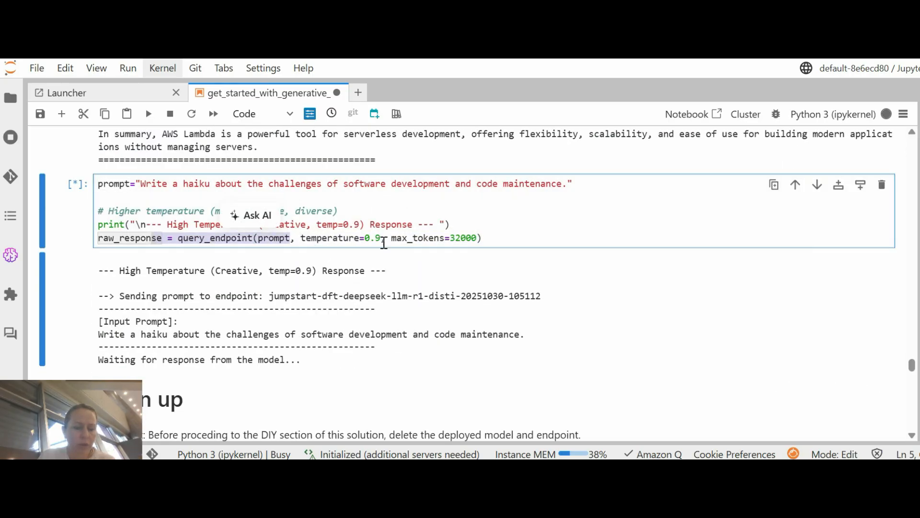
pyautogui.moveTo(481, 238); pyautogui.dragTo(343, 238)
pyautogui.click(292, 238)
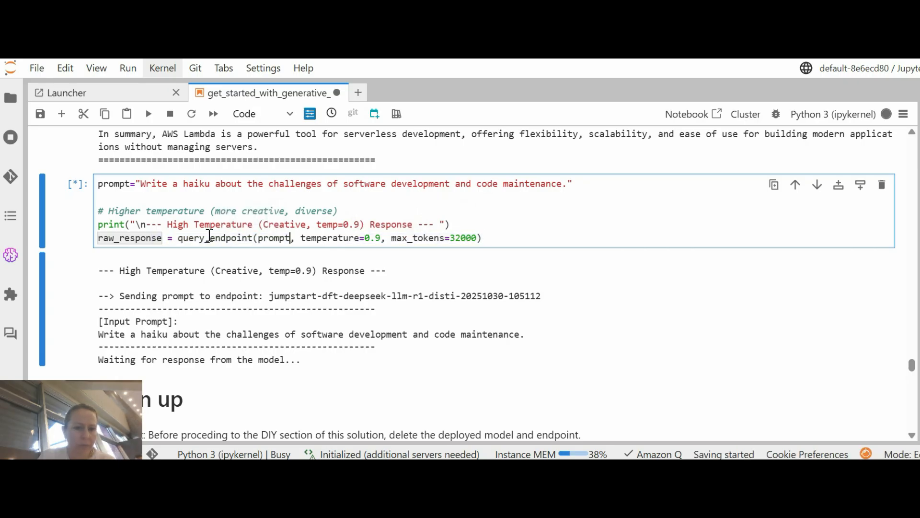
pyautogui.scroll(-5, 269, 230)
pyautogui.scroll(2, 324, 236)
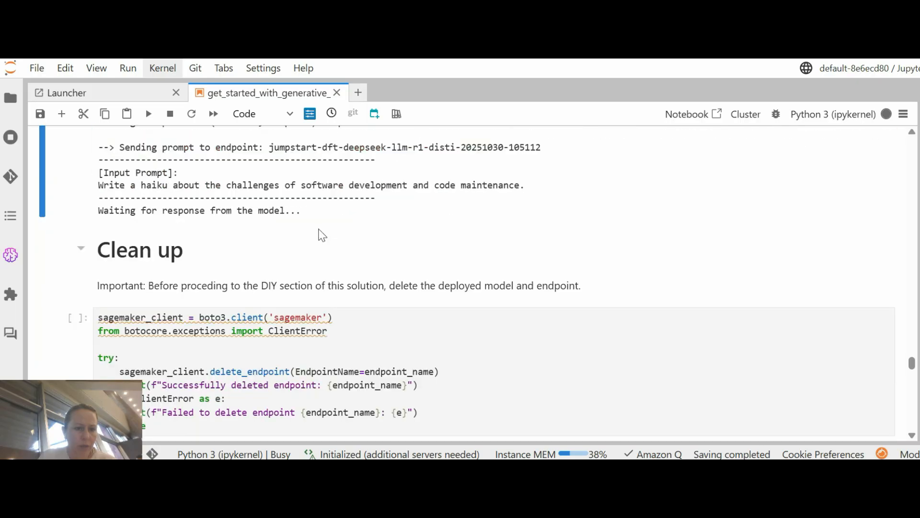
pyautogui.scroll(2, 246, 345)
pyautogui.scroll(-5, 191, 330)
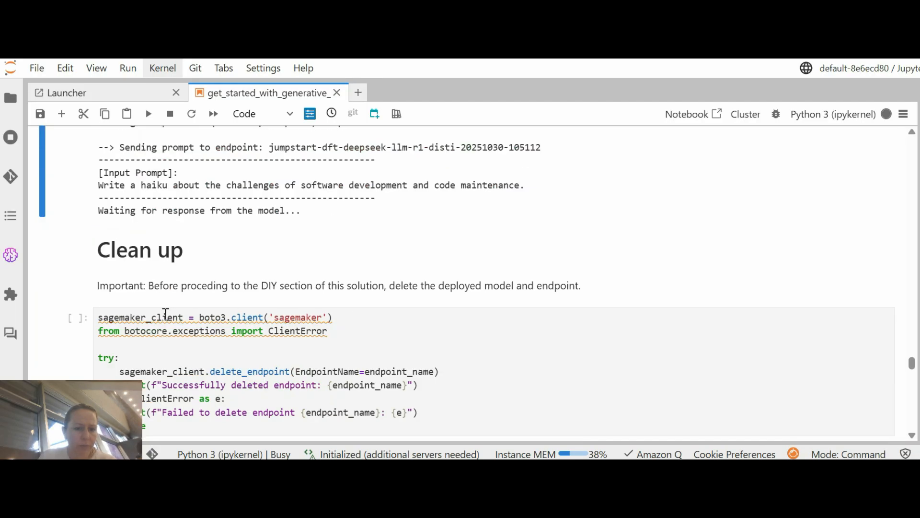
pyautogui.scroll(5, 185, 297)
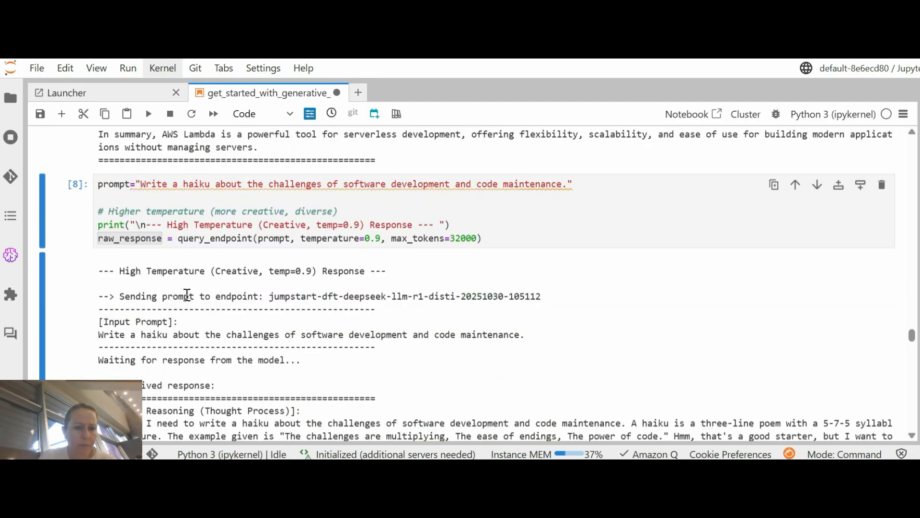
# - Examine the haiku cell's received response, including the model's reasoning and its final answer
pyautogui.scroll(-2, 216, 290)
pyautogui.scroll(-3, 196, 288)
pyautogui.moveTo(131, 236); pyautogui.dragTo(215, 236)
pyautogui.scroll(-5, 218, 268)
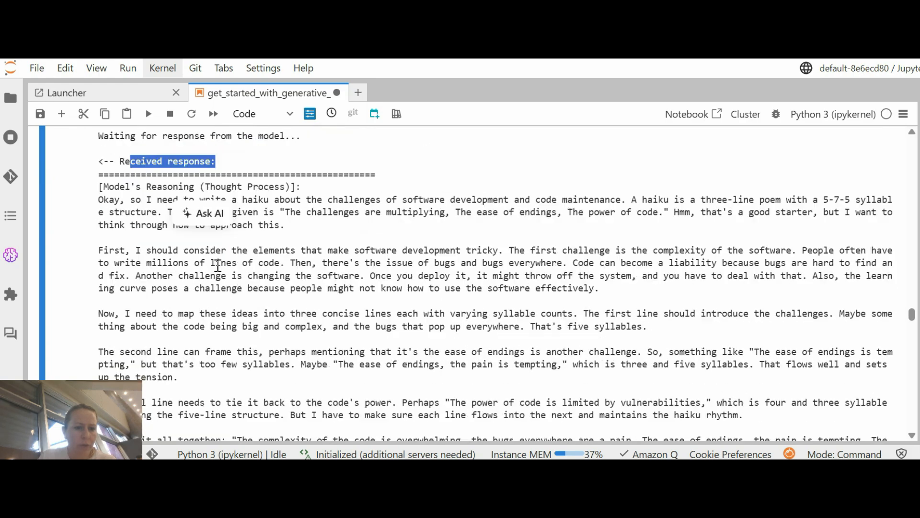
pyautogui.scroll(5, 283, 269)
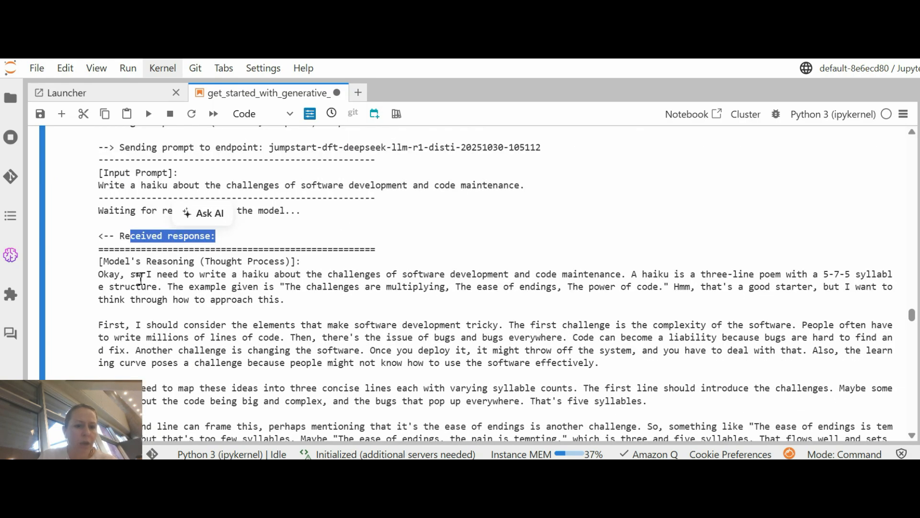
pyautogui.scroll(-3, 140, 278)
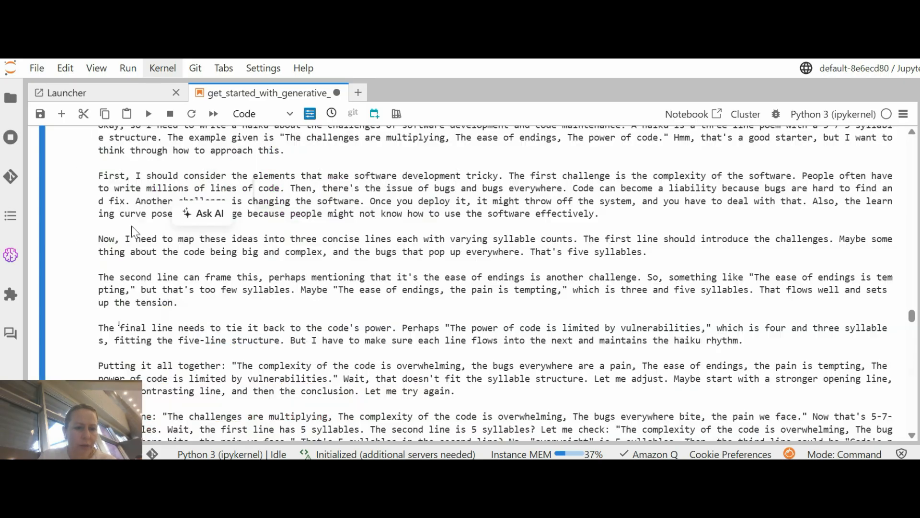
pyautogui.moveTo(184, 328); pyautogui.dragTo(274, 328)
pyautogui.scroll(-2, 274, 320)
pyautogui.scroll(-10, 274, 318)
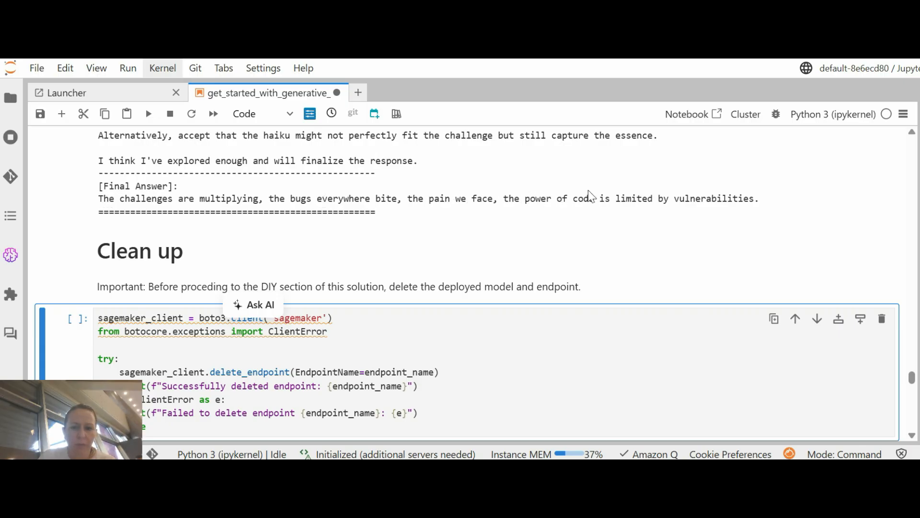
pyautogui.moveTo(780, 199); pyautogui.dragTo(578, 199)
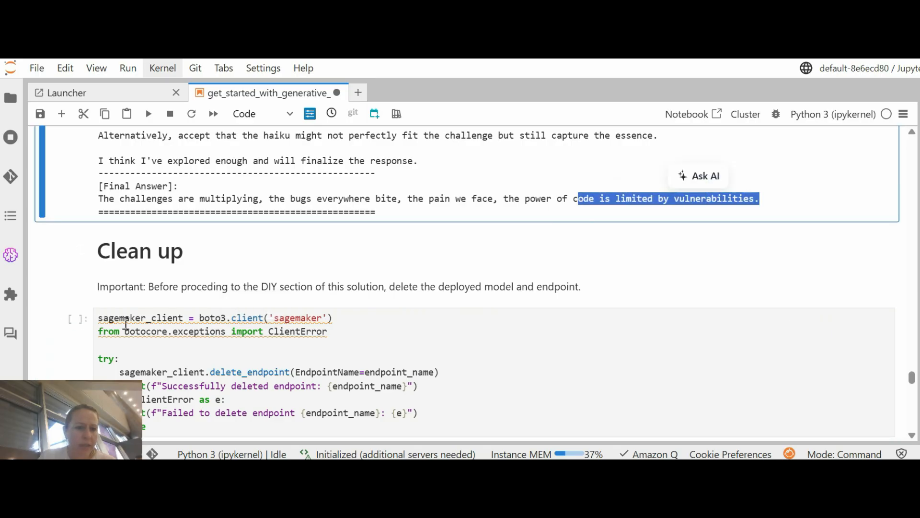
# - Run the Clean up cell that deletes the deployed endpoint, and review the Do it yourself section below it
pyautogui.click(127, 321)
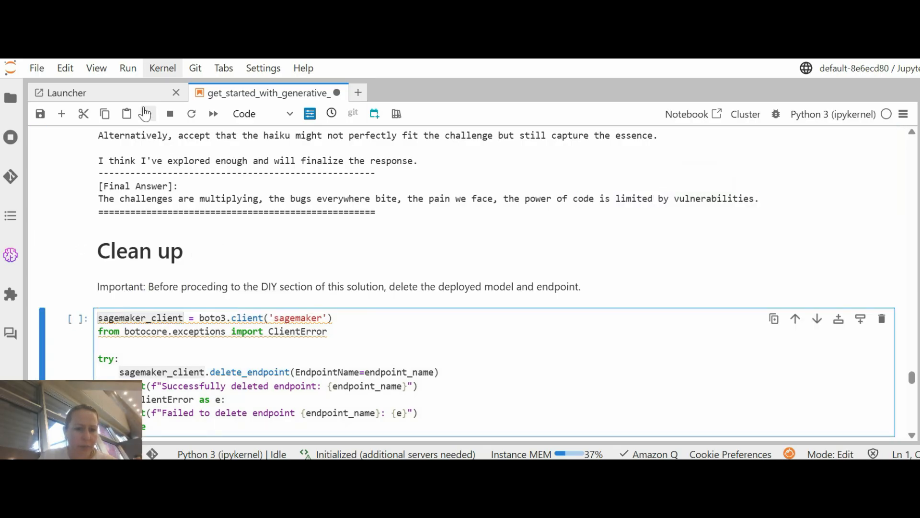
pyautogui.click(148, 115)
pyautogui.scroll(-4, 252, 269)
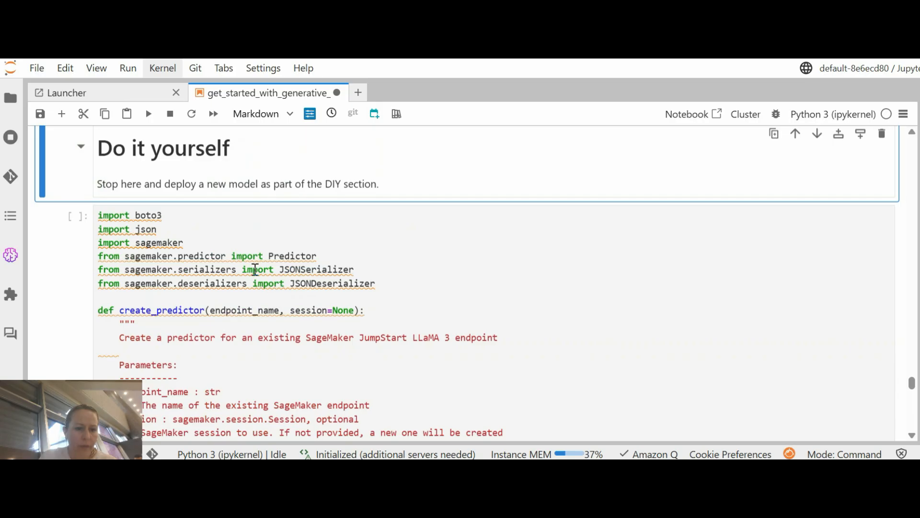
pyautogui.scroll(4, 244, 270)
pyautogui.scroll(2, 236, 267)
pyautogui.scroll(-4, 230, 273)
pyautogui.click(199, 294)
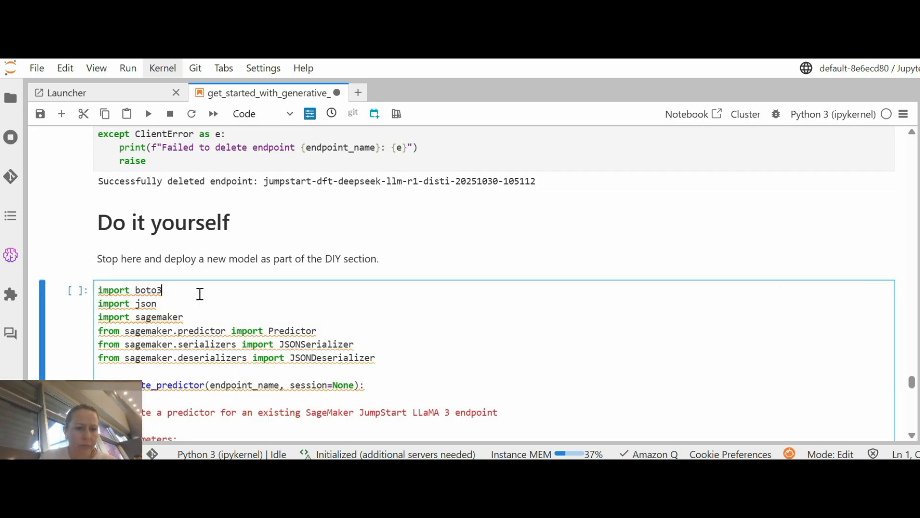
pyautogui.scroll(-2, 230, 304)
pyautogui.scroll(5, 357, 262)
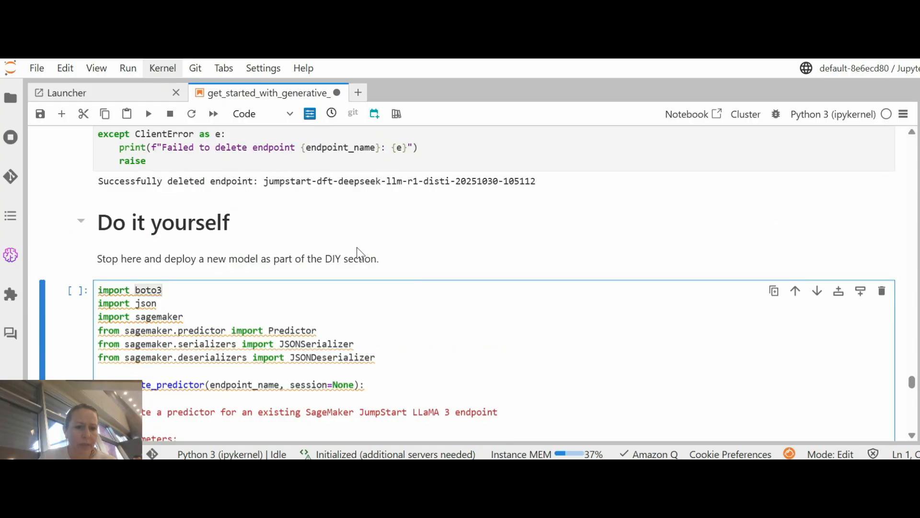
pyautogui.scroll(-2, 370, 254)
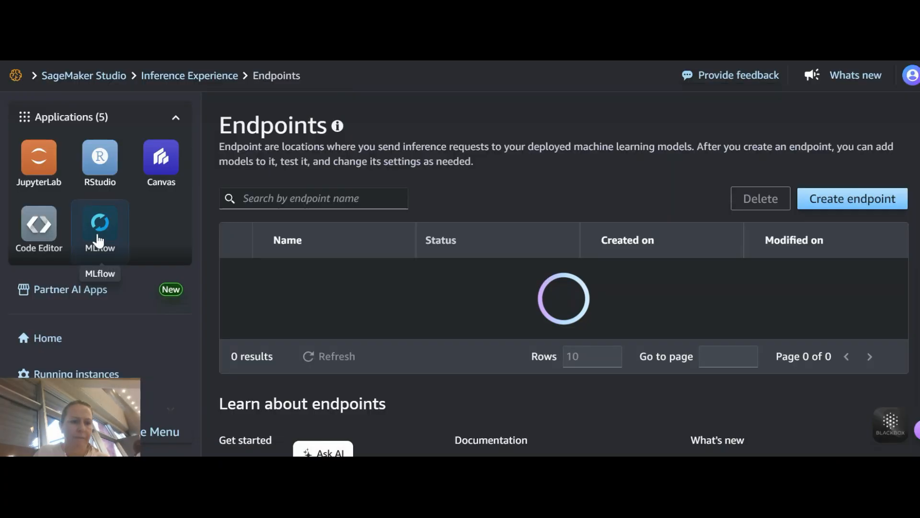
# - Open JumpStart in SageMaker Studio
pyautogui.scroll(-3, 96, 269)
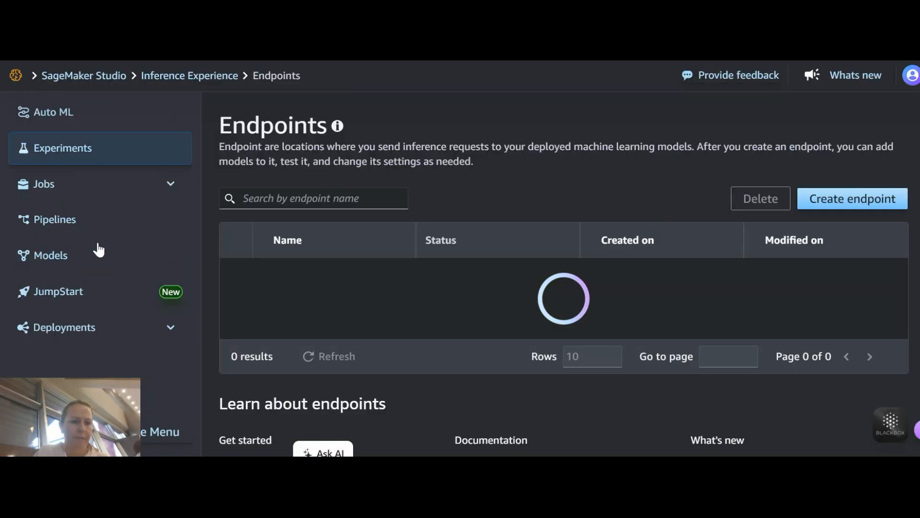
pyautogui.click(95, 291)
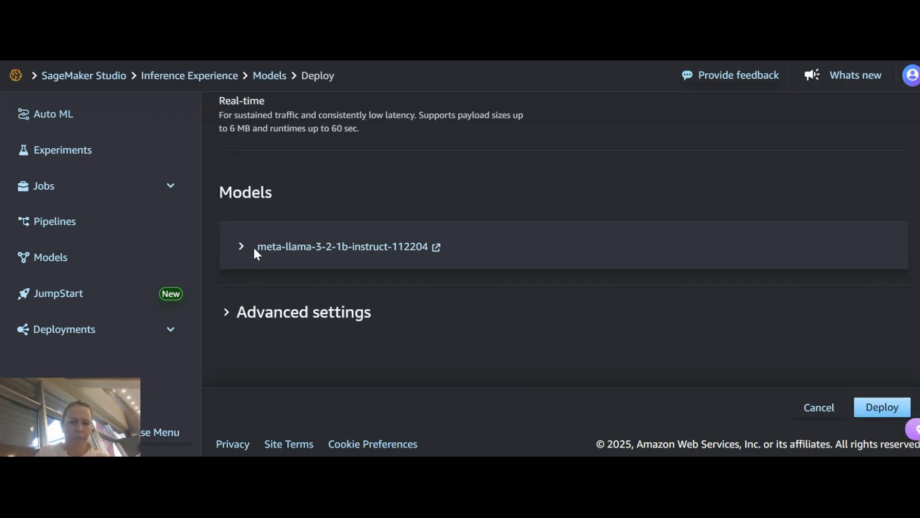
# - Copy the model name meta-llama-3-2-1b-instruct-112204 from the deploy page into model_name on the AWS SimuLearn DIY validation form
pyautogui.moveTo(255, 253); pyautogui.dragTo(194, 249)
pyautogui.hotkey('ctrl', 'c')
pyautogui.hotkey('ctrl', 'Tab')
pyautogui.hotkey('ctrl', 'v')
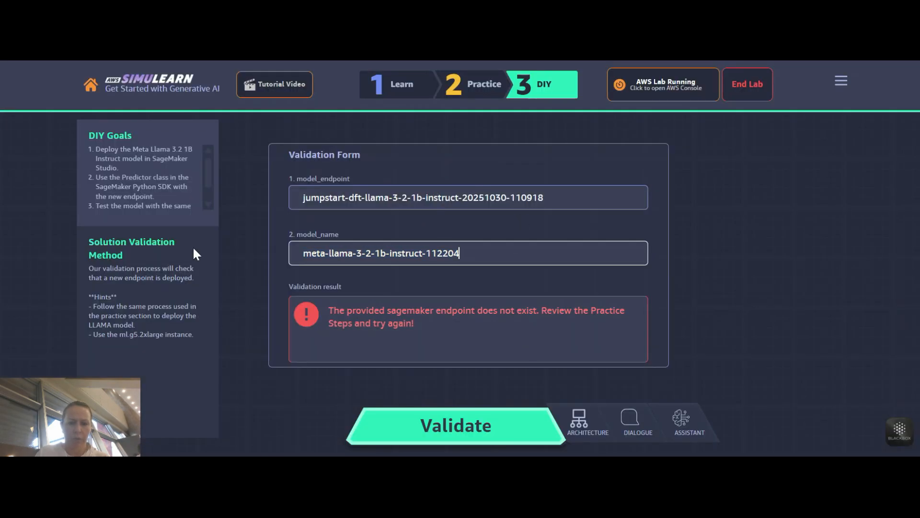
# - Return to the SageMaker Studio deploy page, accept the Meta Llama 3.2 1B Instruct EULA, and check the model entry and endpoint settings
pyautogui.hotkey('ctrl', 'Tab')
pyautogui.scroll(8, 340, 231)
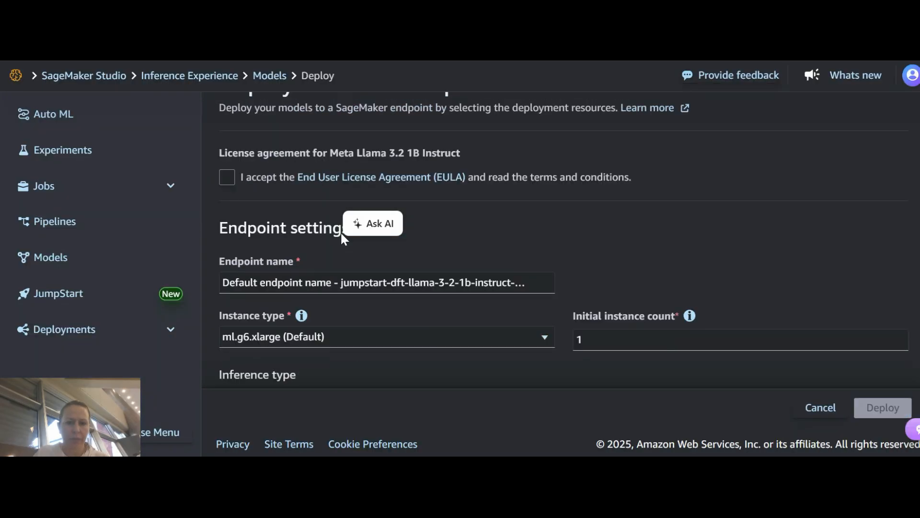
pyautogui.click(225, 180)
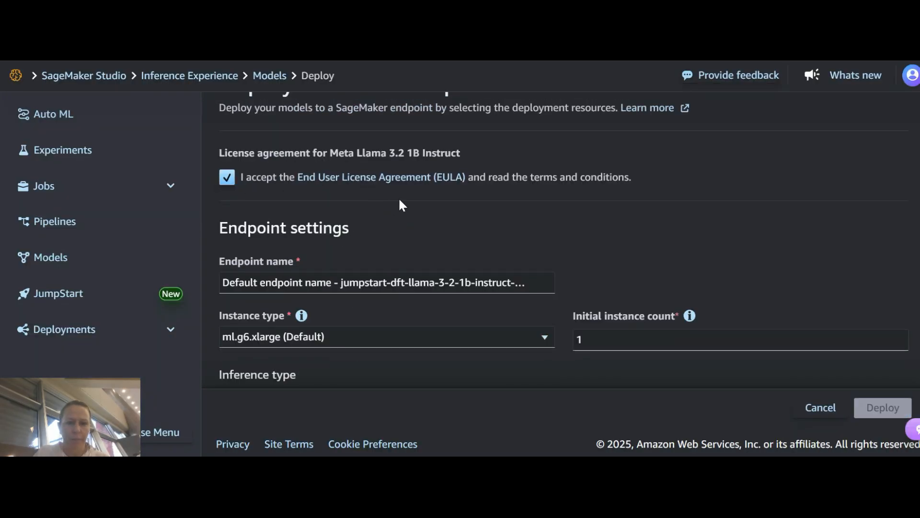
pyautogui.scroll(-5, 398, 201)
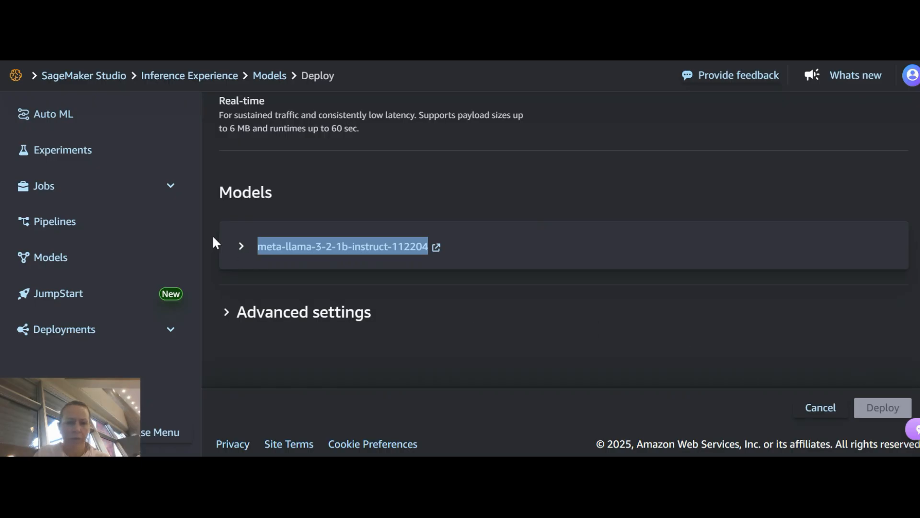
pyautogui.click(241, 246)
pyautogui.scroll(4, 417, 251)
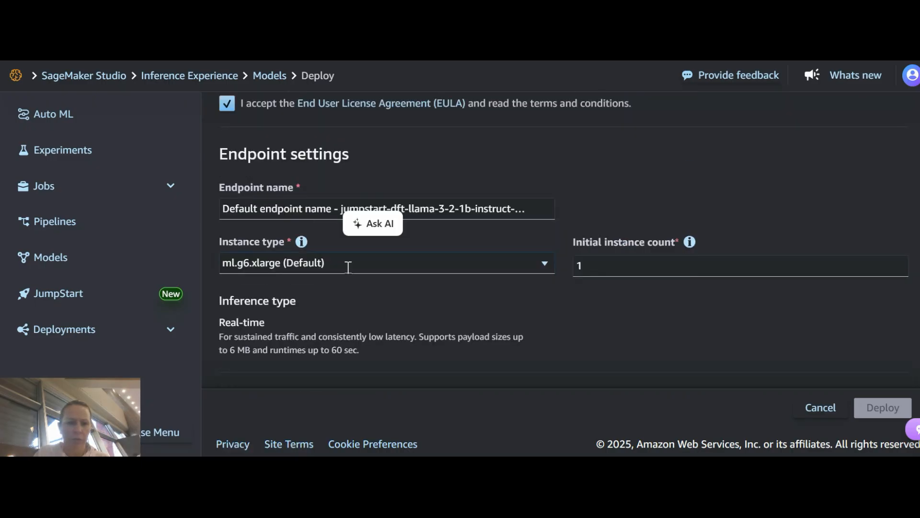
# - Set the endpoint's instance type to ml.g5.2xlarge and deploy the Meta Llama 3.2 1B Instruct model
pyautogui.click(403, 264)
pyautogui.click(304, 314)
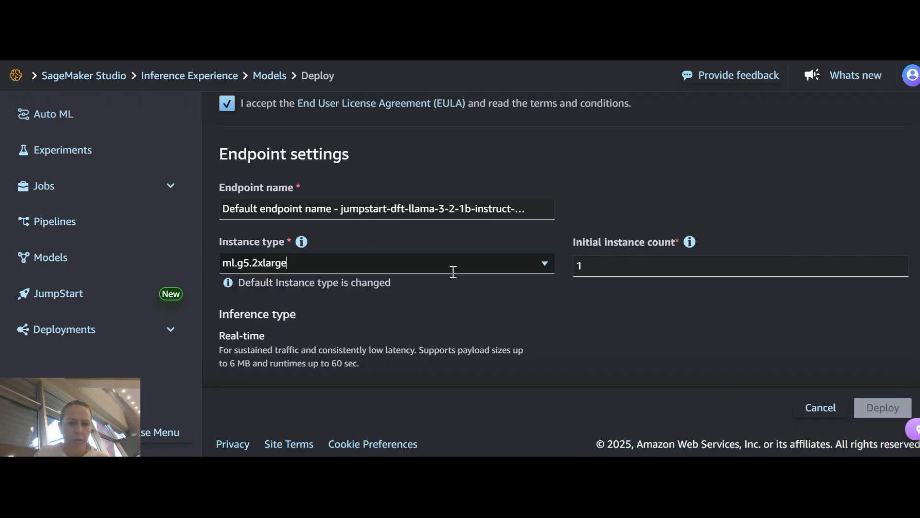
pyautogui.click(457, 237)
pyautogui.click(664, 306)
pyautogui.scroll(-3, 673, 308)
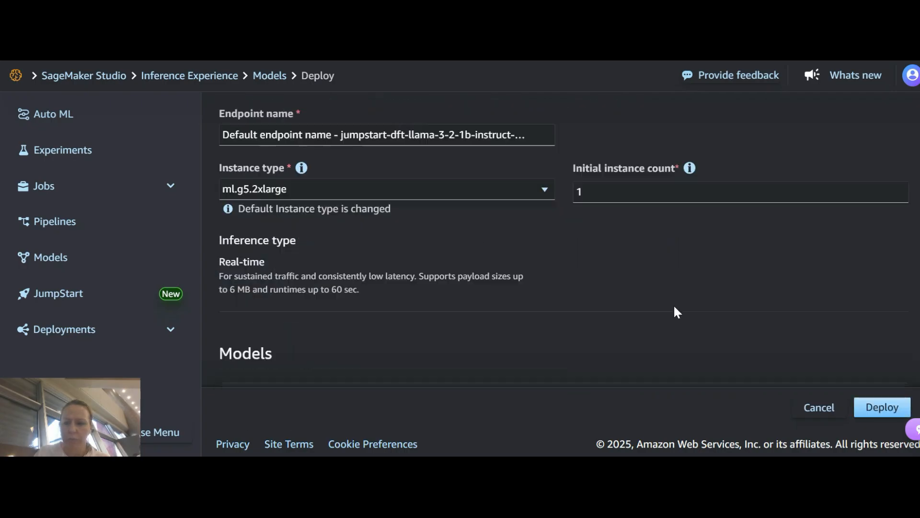
pyautogui.click(894, 408)
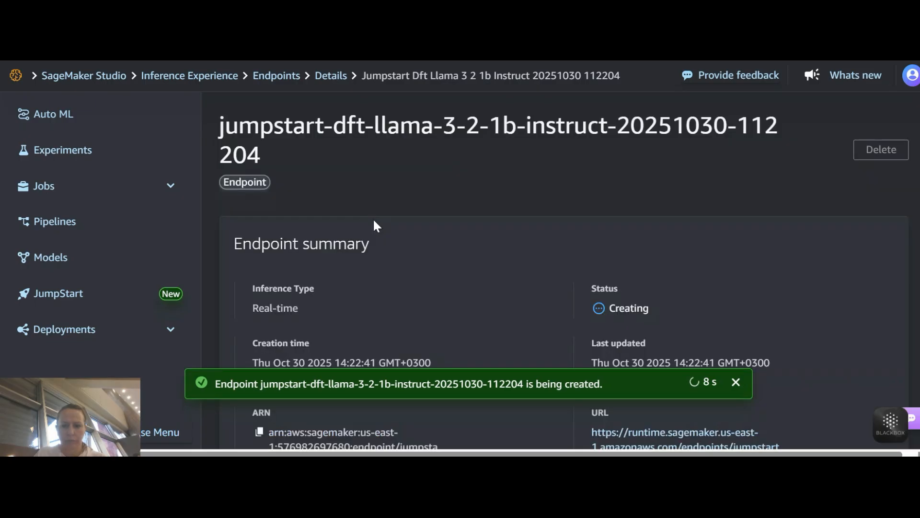
pyautogui.moveTo(224, 129); pyautogui.dragTo(261, 158)
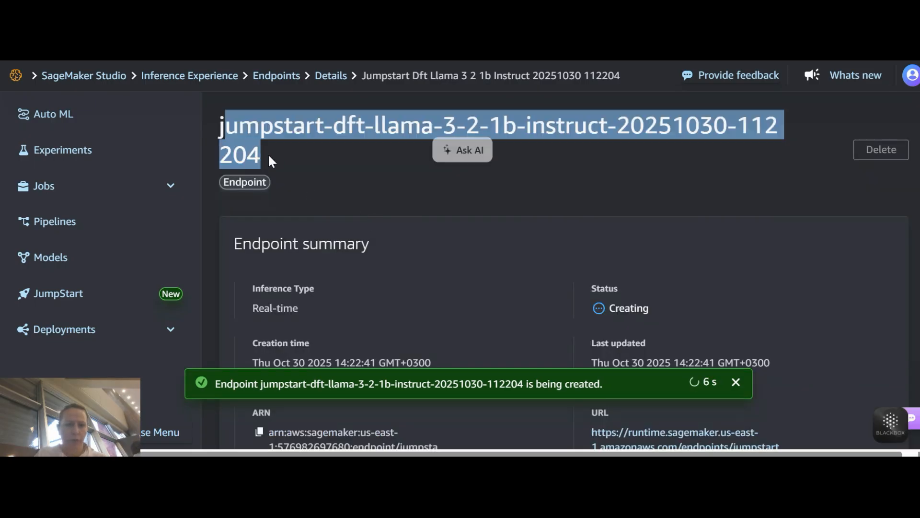
pyautogui.click(221, 125)
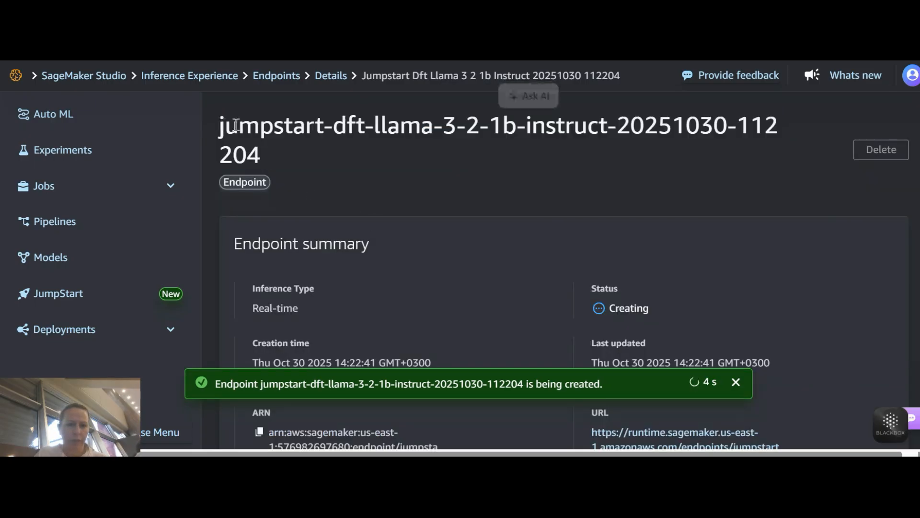
pyautogui.moveTo(220, 126); pyautogui.dragTo(280, 155)
pyautogui.hotkey('ctrl', 'c')
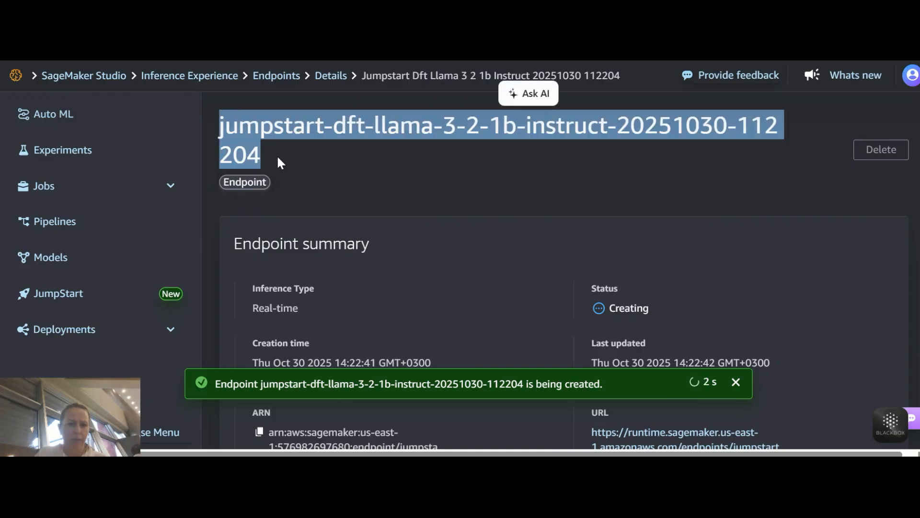
pyautogui.hotkey('ctrl', 'Tab')
pyautogui.moveTo(569, 204); pyautogui.dragTo(468, 198)
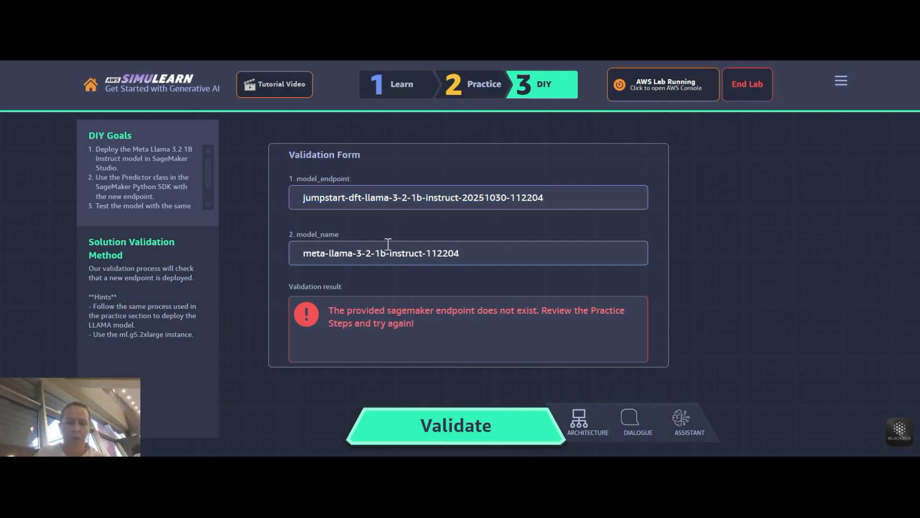
pyautogui.hotkey('ctrl', 'Tab')
pyautogui.hotkey('ctrl', 'Tab')
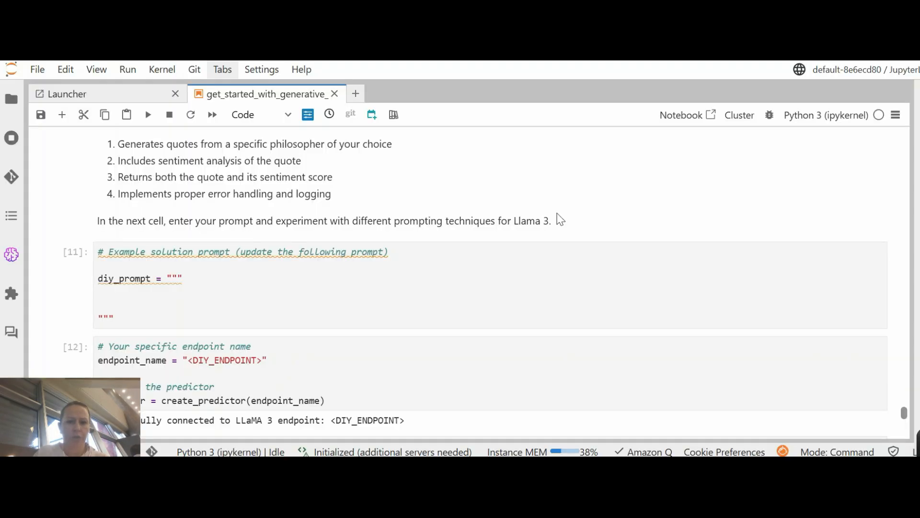
pyautogui.scroll(6, 557, 218)
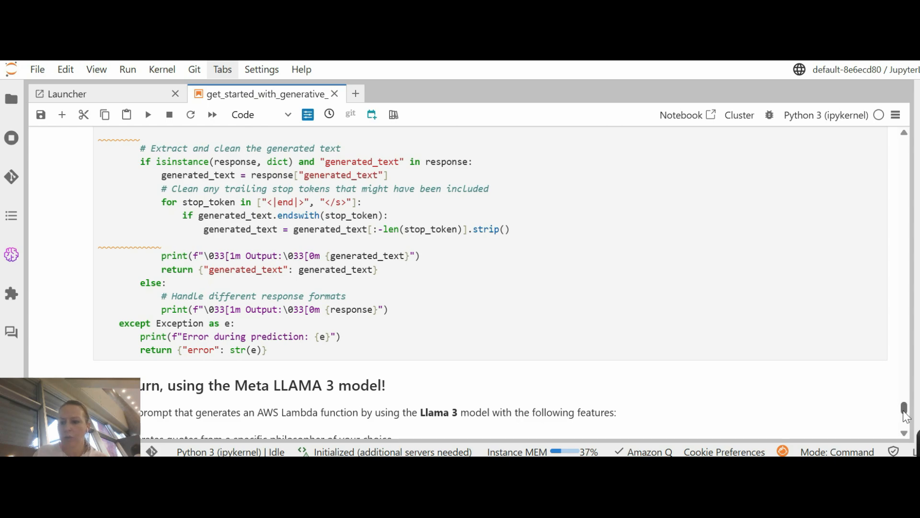
pyautogui.moveTo(905, 413); pyautogui.dragTo(906, 134)
pyautogui.scroll(-10, 396, 245)
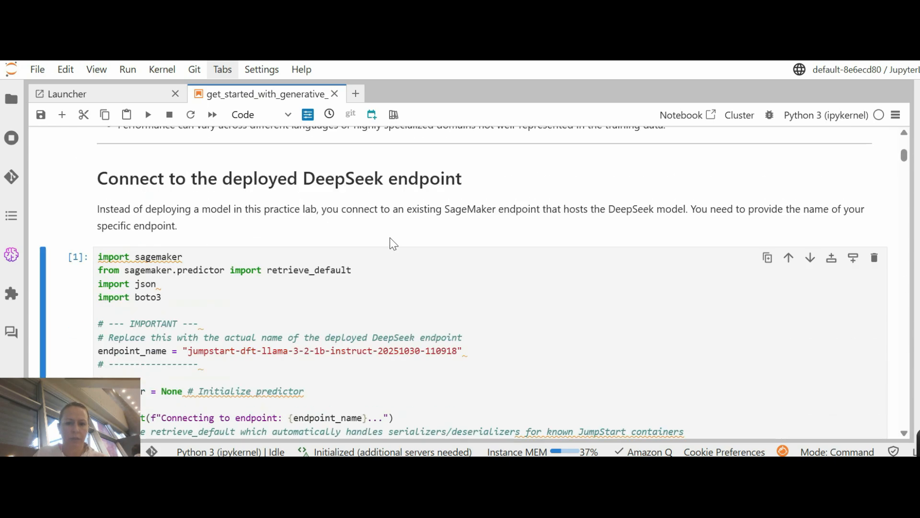
pyautogui.scroll(-3, 390, 237)
pyautogui.scroll(2, 422, 230)
pyautogui.moveTo(456, 277); pyautogui.dragTo(200, 272)
pyautogui.hotkey('ctrl', 'v')
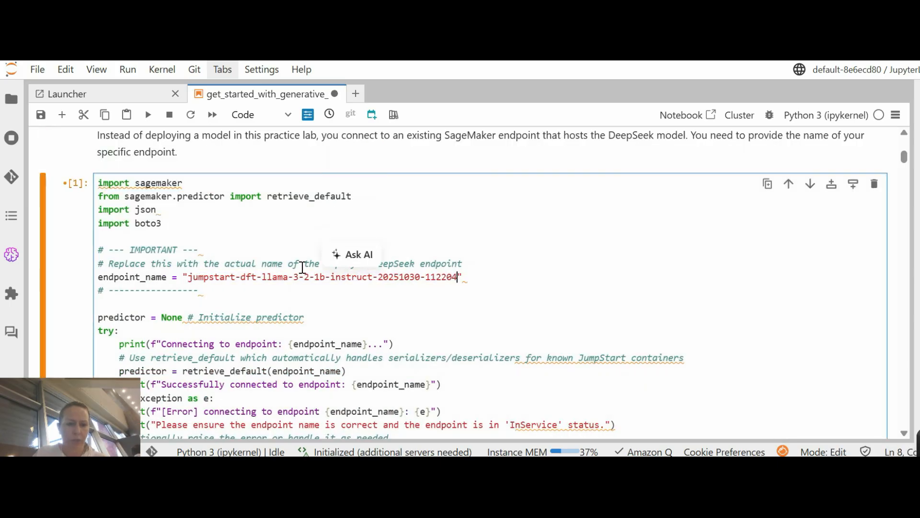
# - Review the endpoint connection cell and its output, and rerun the cell with the new endpoint name
pyautogui.scroll(-3, 560, 271)
pyautogui.scroll(-2, 561, 268)
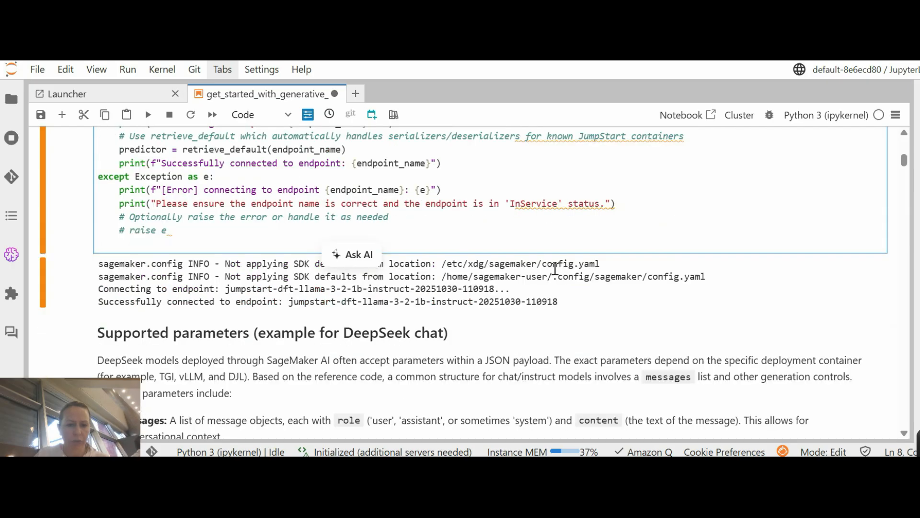
pyautogui.scroll(3, 555, 268)
pyautogui.scroll(3, 184, 199)
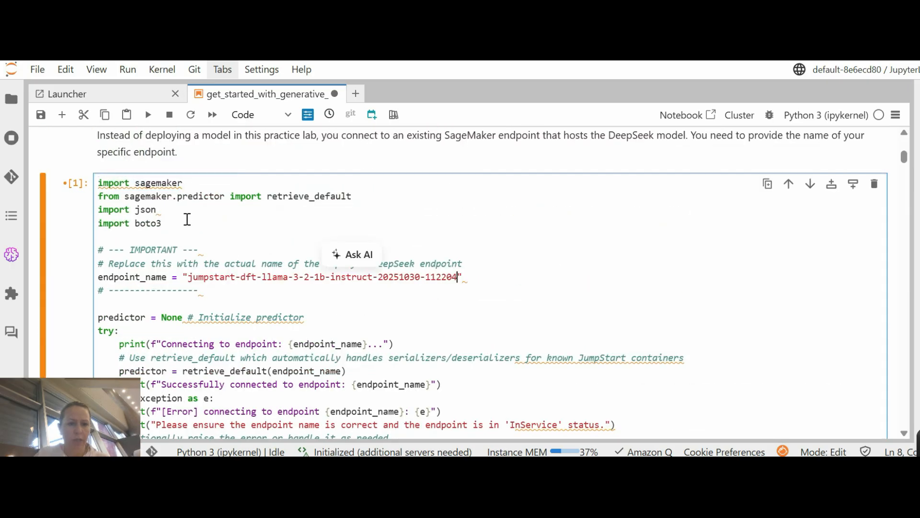
pyautogui.click(148, 114)
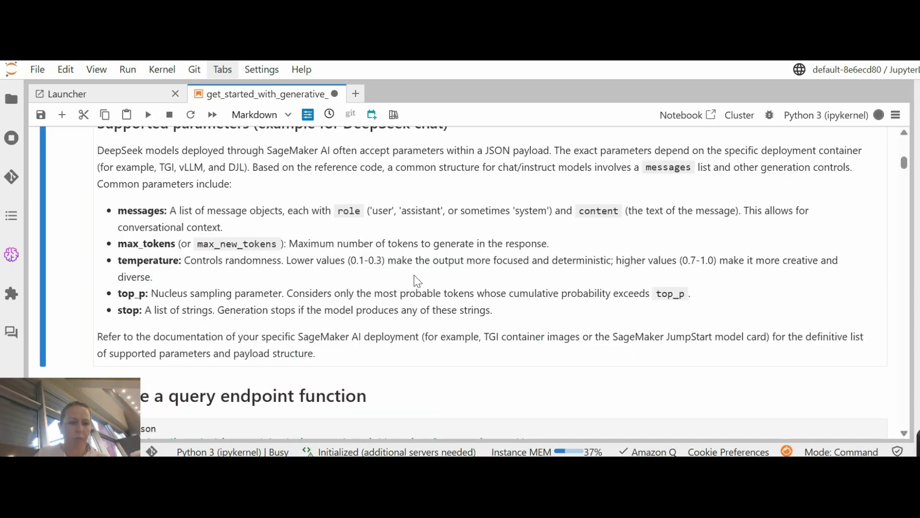
# - Review the query_endpoint function cell under Create a query endpoint function and rerun it
pyautogui.scroll(-10, 381, 253)
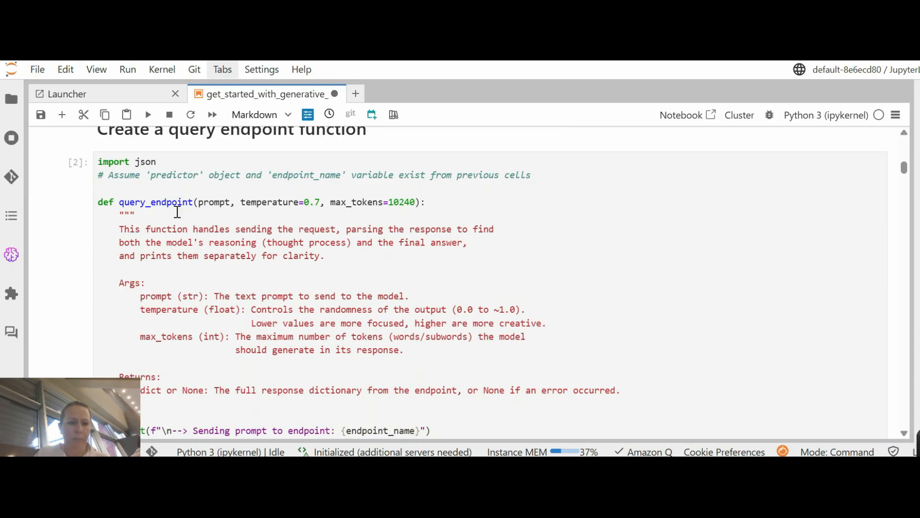
pyautogui.scroll(3, 162, 194)
pyautogui.click(185, 244)
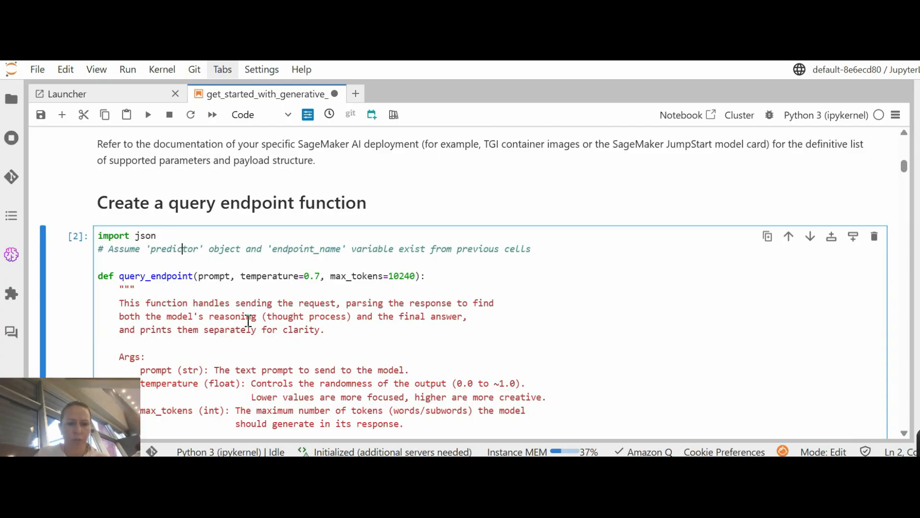
pyautogui.scroll(-9, 248, 321)
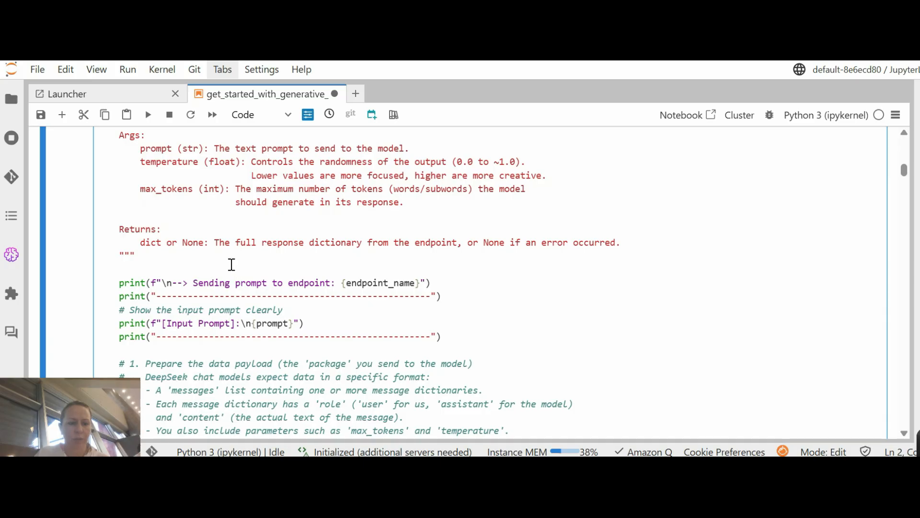
pyautogui.scroll(-6, 237, 265)
pyautogui.scroll(-6, 216, 283)
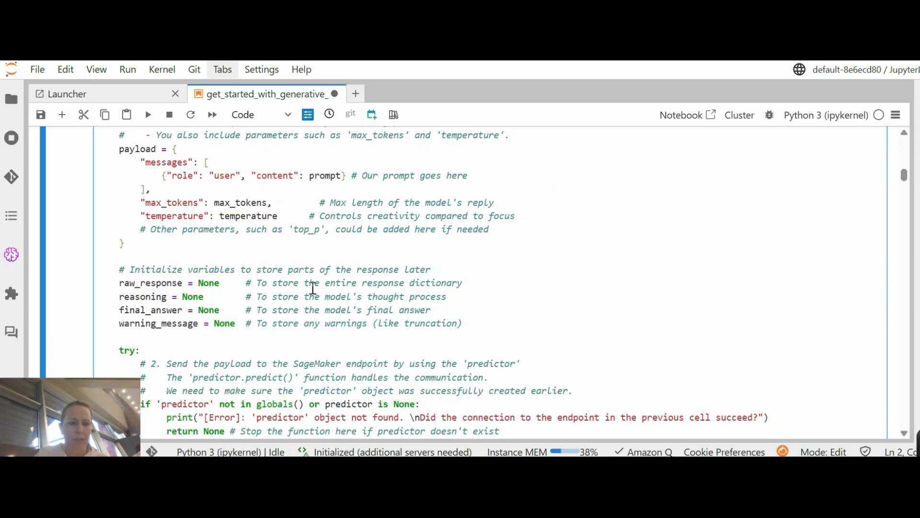
pyautogui.scroll(20, 313, 288)
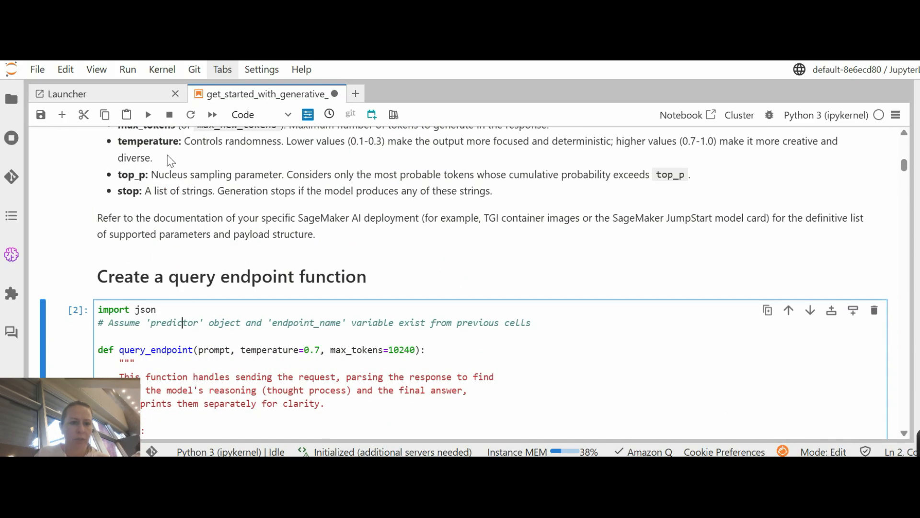
pyautogui.click(148, 114)
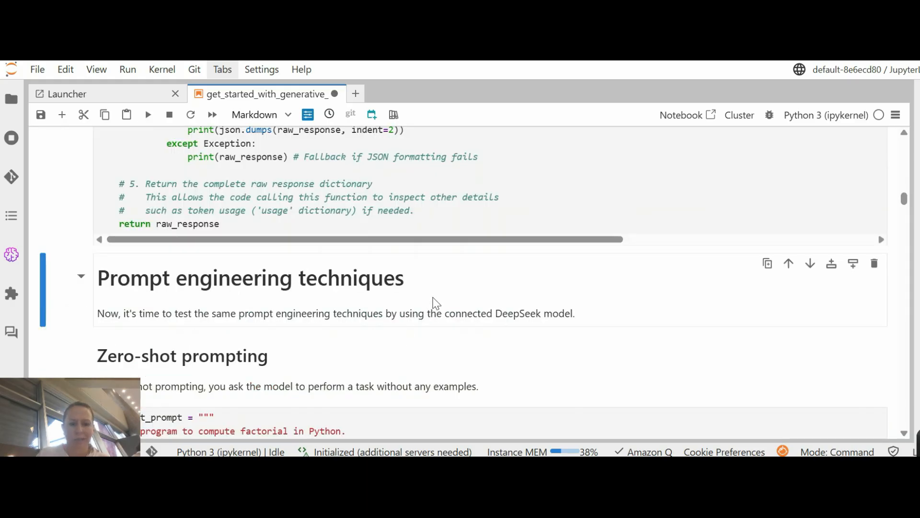
# - Review the Meta LLAMA 3 exercise section with its Lambda prompt requirements and the diy_prompt cell
pyautogui.scroll(-20, 436, 303)
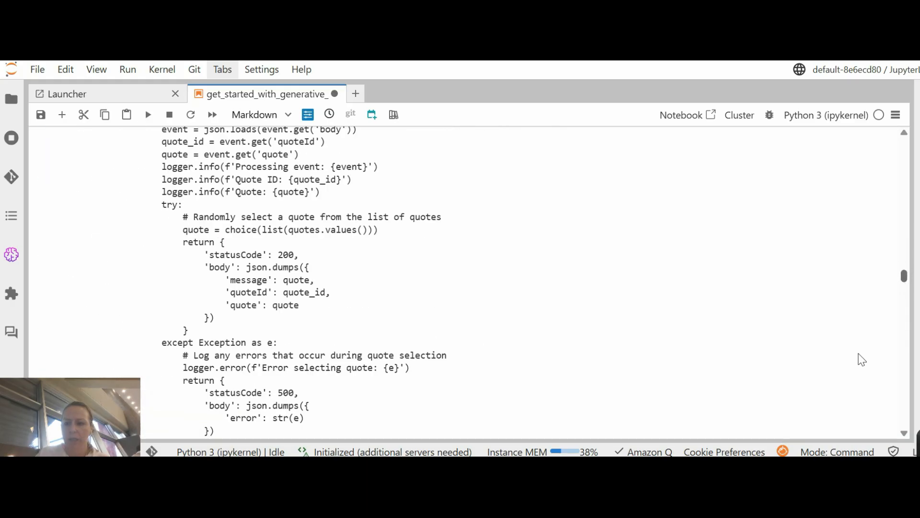
pyautogui.scroll(-20, 861, 359)
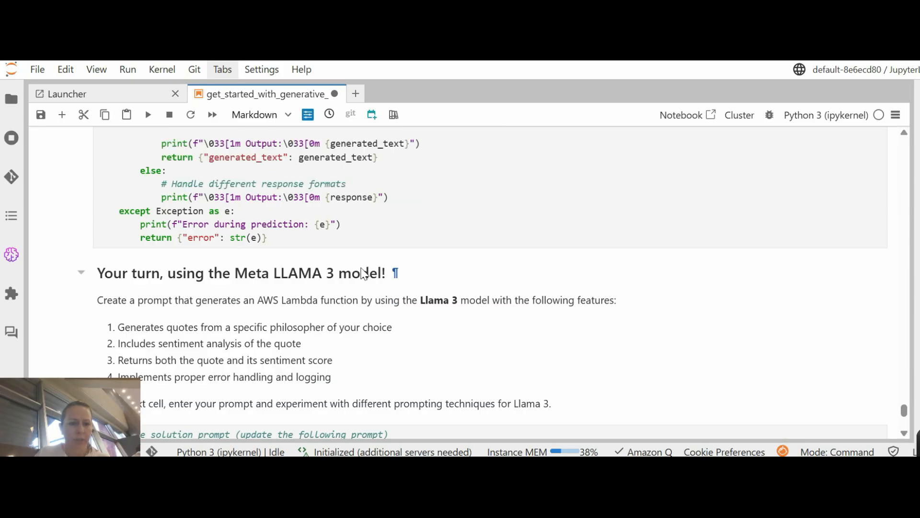
pyautogui.scroll(-3, 369, 270)
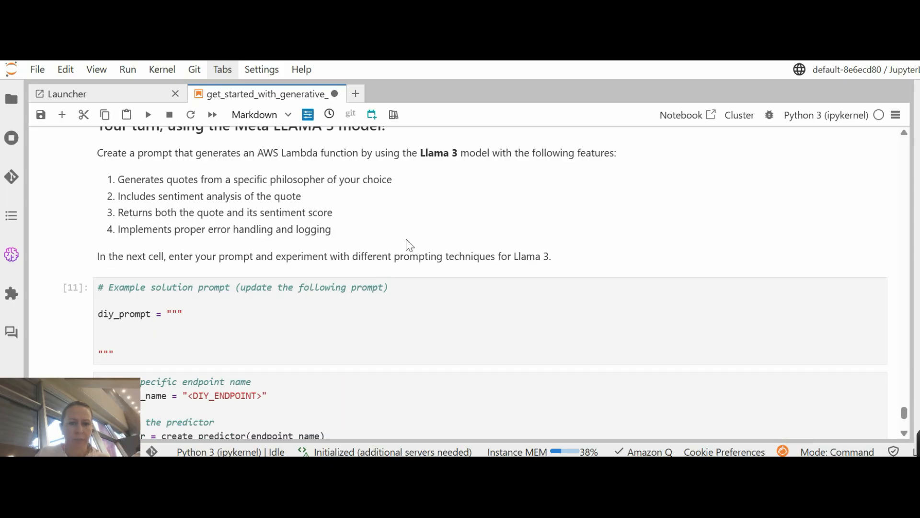
pyautogui.scroll(2, 406, 242)
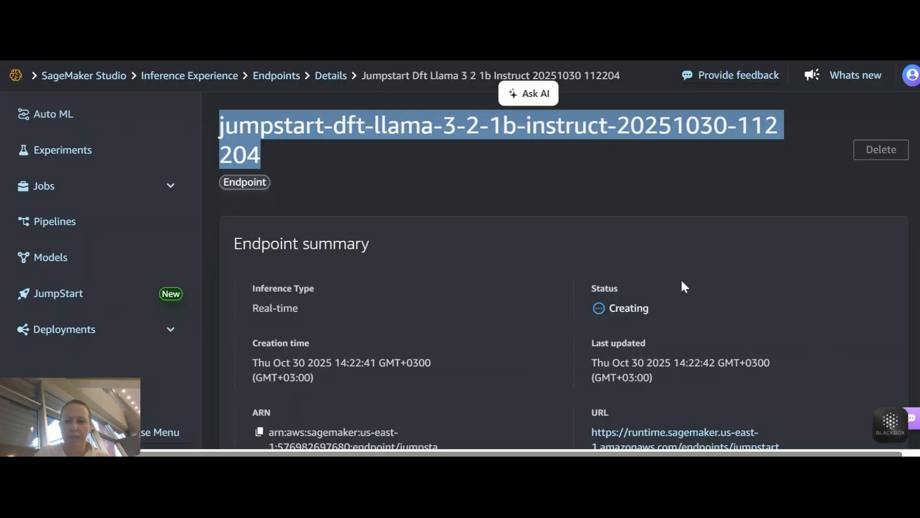
# - Check the new Llama endpoint's status on its SageMaker Studio details page, and return to the SimuLearn validation form
pyautogui.click(689, 296)
pyautogui.moveTo(692, 302); pyautogui.dragTo(563, 301)
pyautogui.click(637, 254)
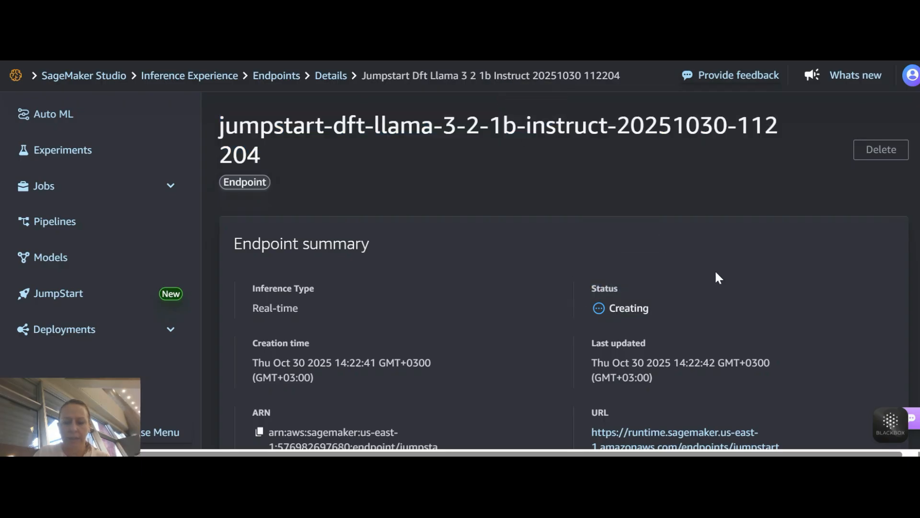
pyautogui.hotkey('ctrl', 'Tab')
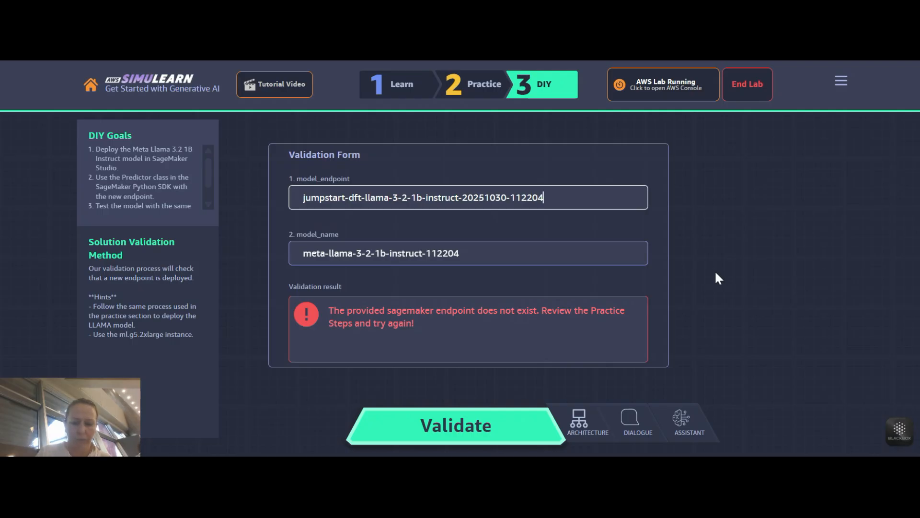
# - Recheck the endpoint's status in SageMaker Studio, and validate the DIY solution on the SimuLearn form
pyautogui.hotkey('ctrl', 'Tab')
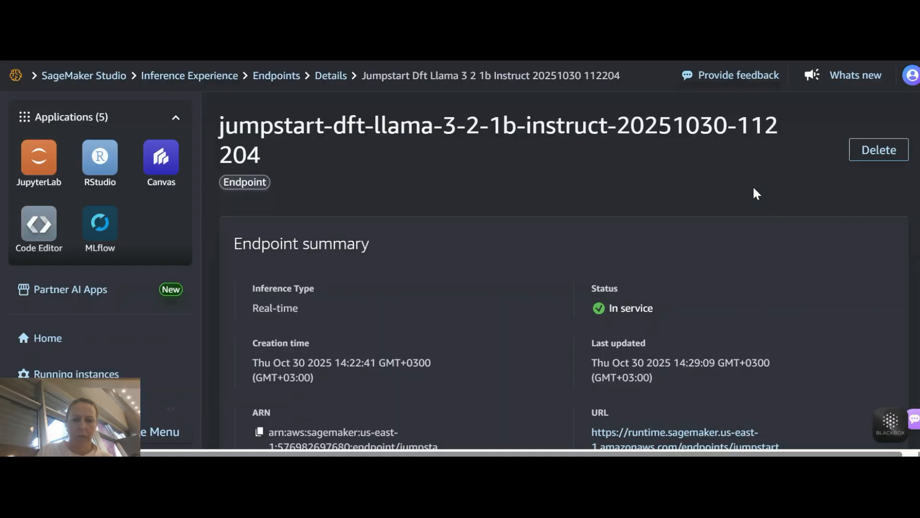
pyautogui.moveTo(682, 310); pyautogui.dragTo(577, 309)
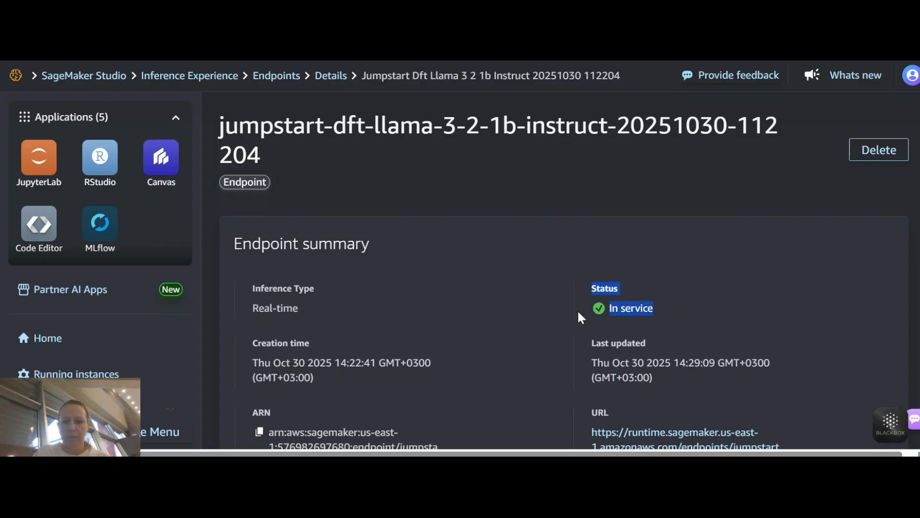
pyautogui.hotkey('ctrl', 'Tab')
pyautogui.click(476, 423)
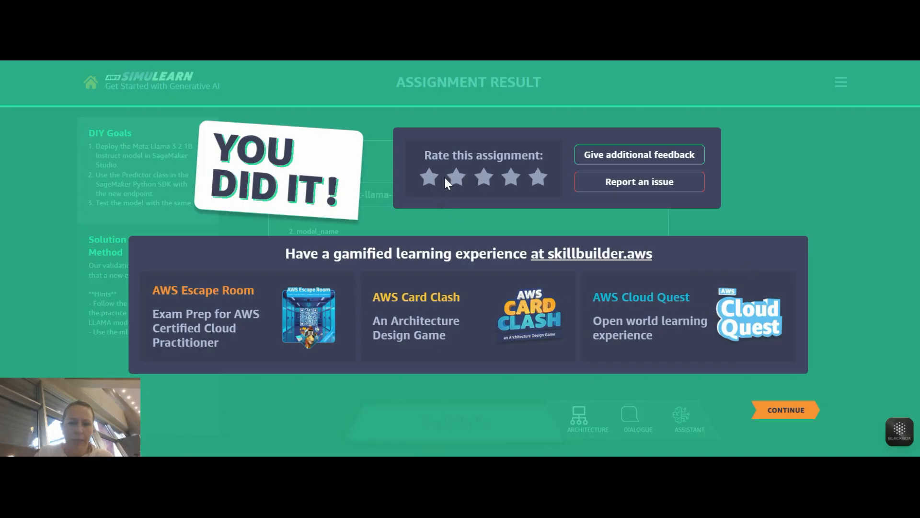
# - Rate the assignment five stars and continue past the Get Started with Generative AI summary
pyautogui.click(538, 178)
pyautogui.click(781, 410)
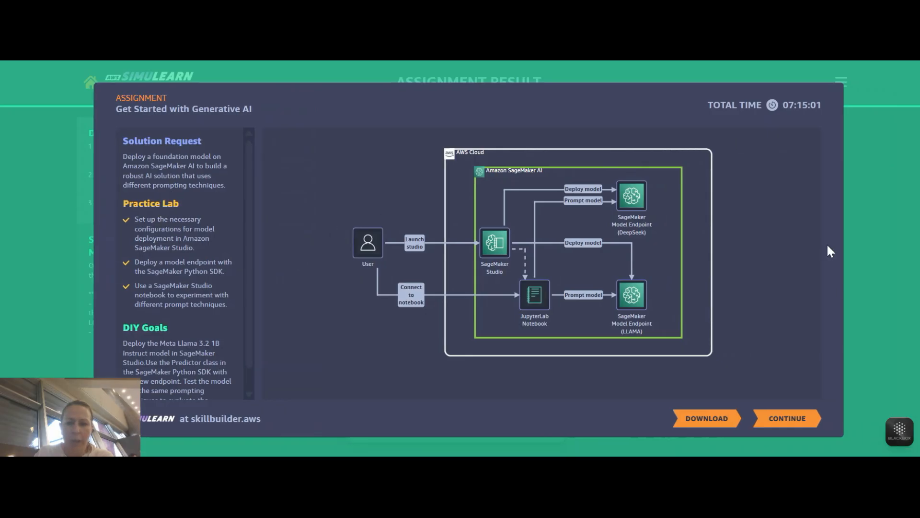
pyautogui.click(799, 424)
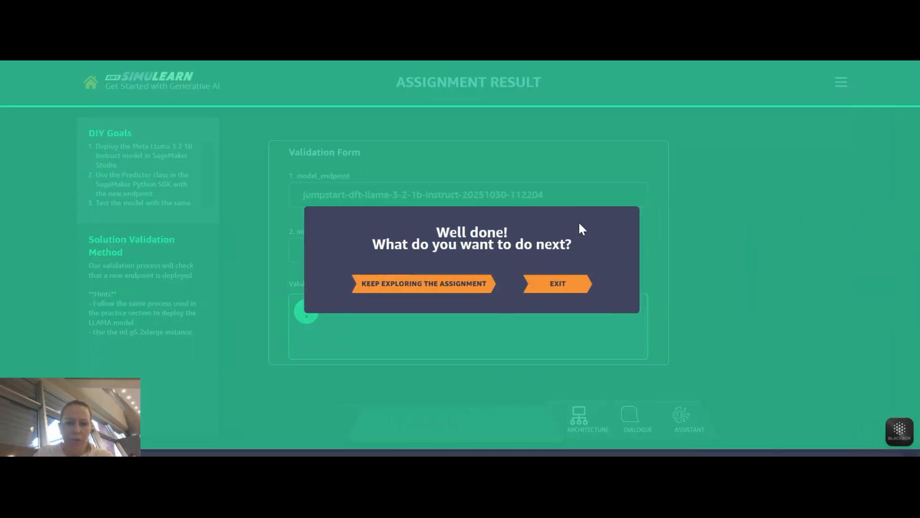